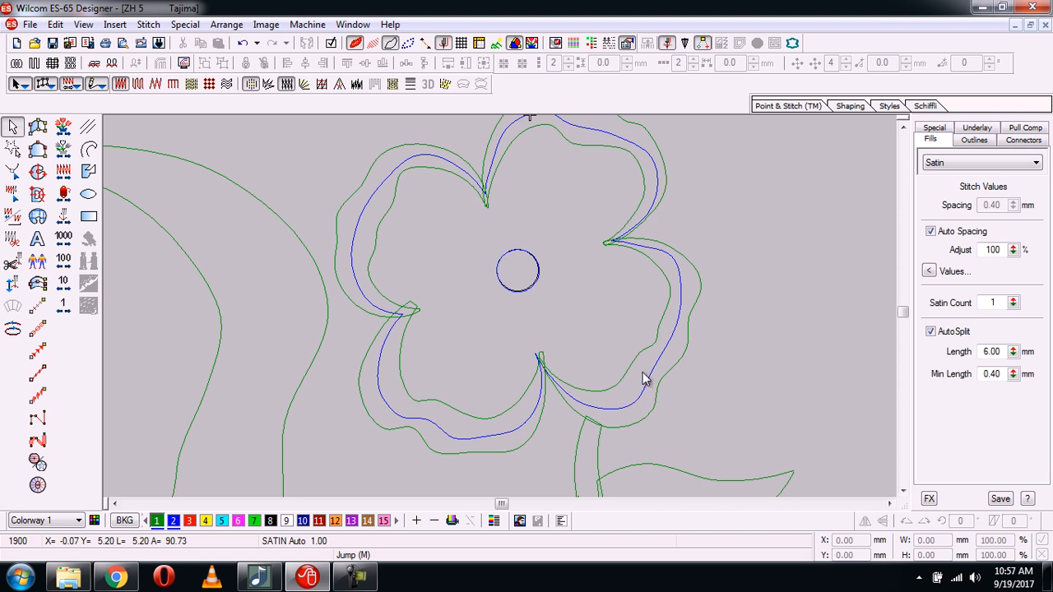
Step: Examine the reshape points of the blue Fusion Fill flower, hide the outlines, and leave reshape mode
{"action": "left_click", "coordinate": [649, 379]}
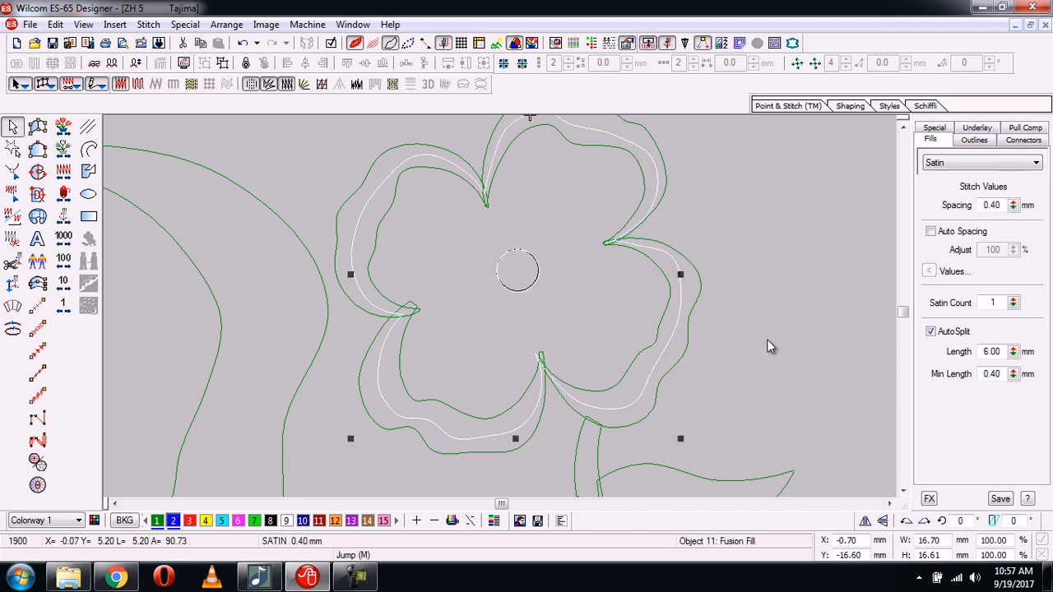
{"action": "scroll", "coordinate": [839, 238], "scroll_direction": "up", "scroll_amount": 1}
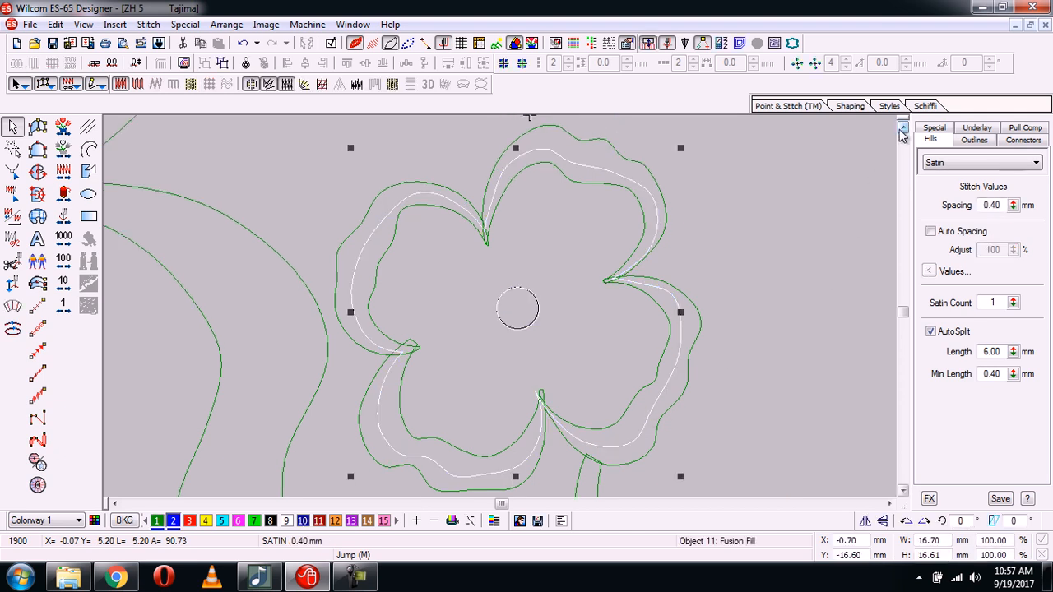
{"action": "key", "text": "h"}
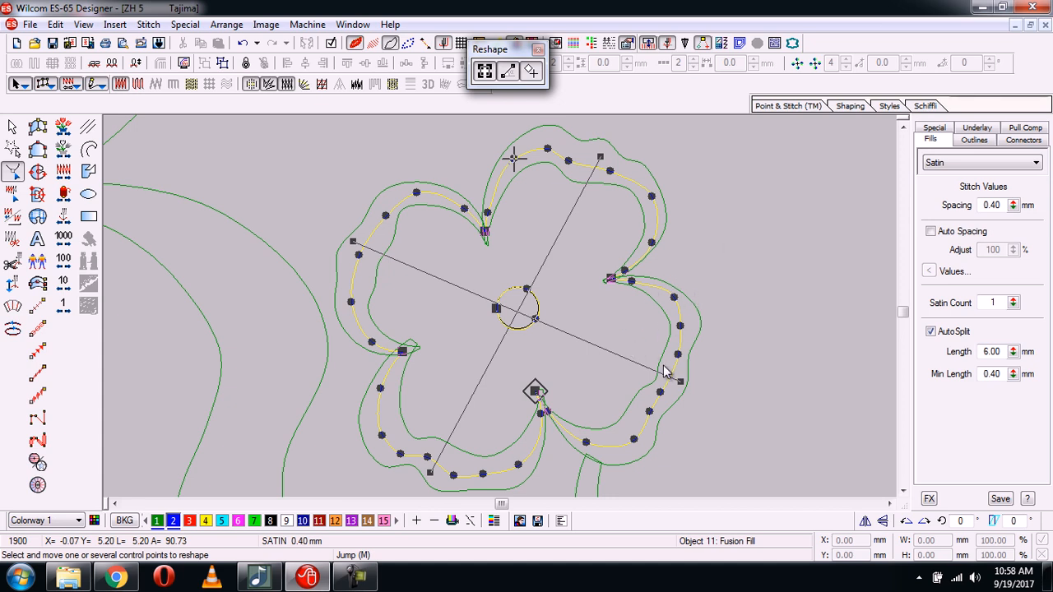
{"action": "key", "text": "s"}
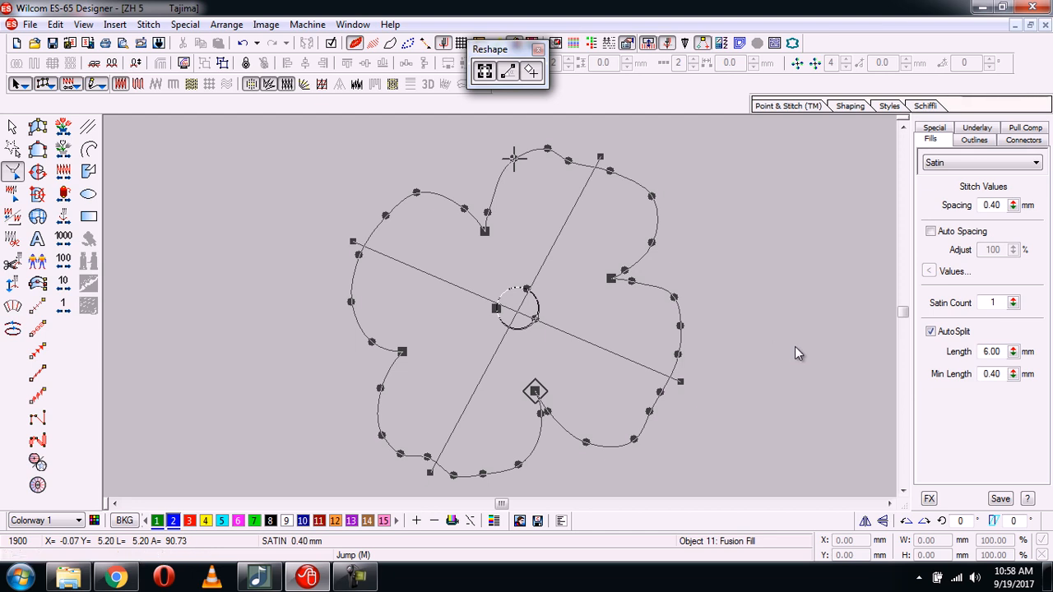
{"action": "key", "text": "Delete"}
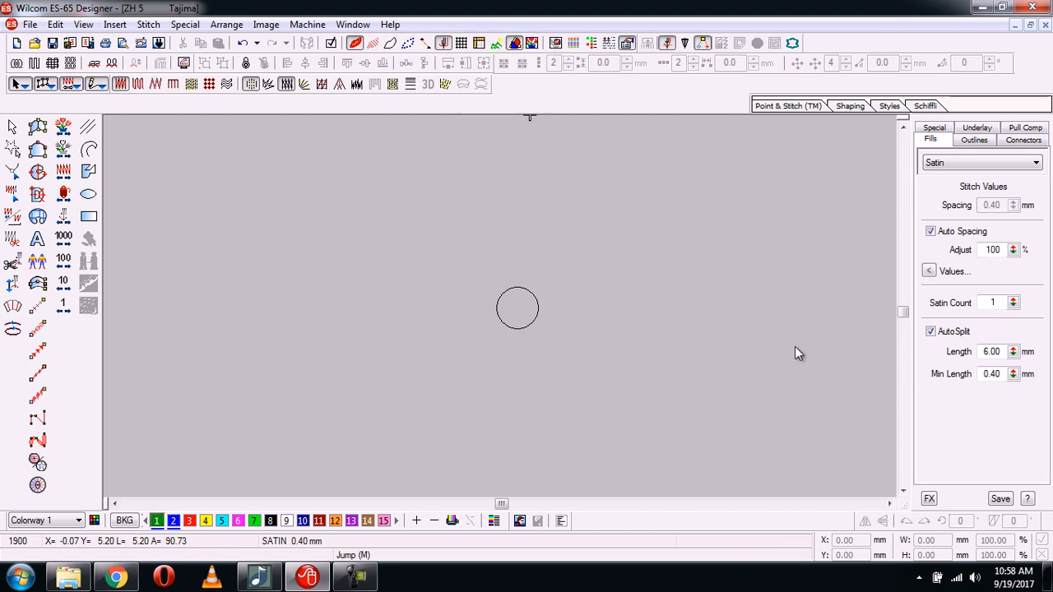
{"action": "key", "text": "Escape"}
Step: Display the outlines of the whole design around the small flower and hide them again
{"action": "scroll", "coordinate": [795, 346], "scroll_direction": "down", "scroll_amount": 3}
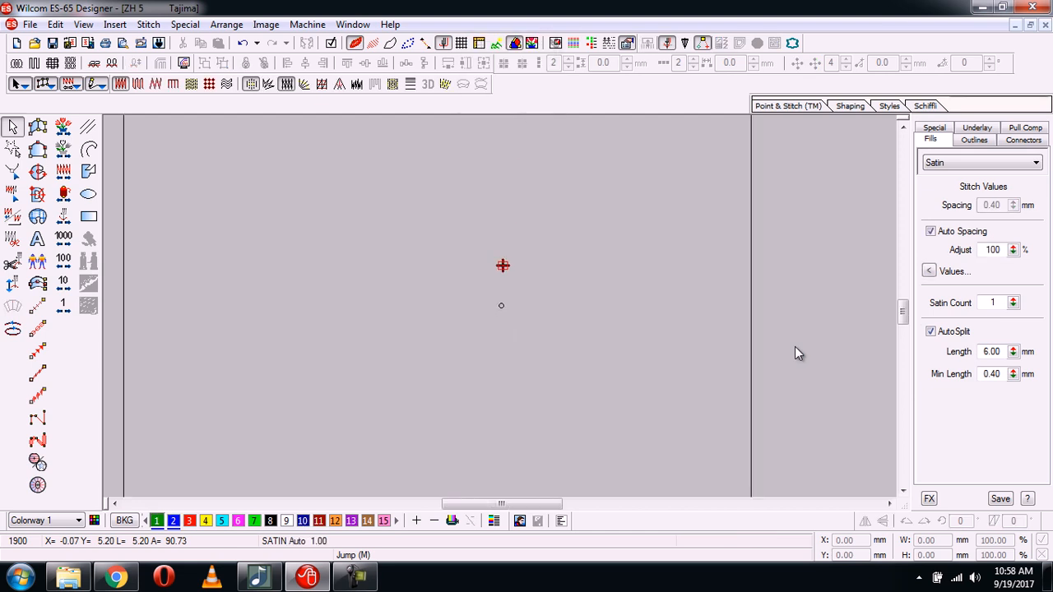
{"action": "scroll", "coordinate": [795, 352], "scroll_direction": "down", "scroll_amount": 1}
{"action": "scroll", "coordinate": [795, 352], "scroll_direction": "up", "scroll_amount": 2}
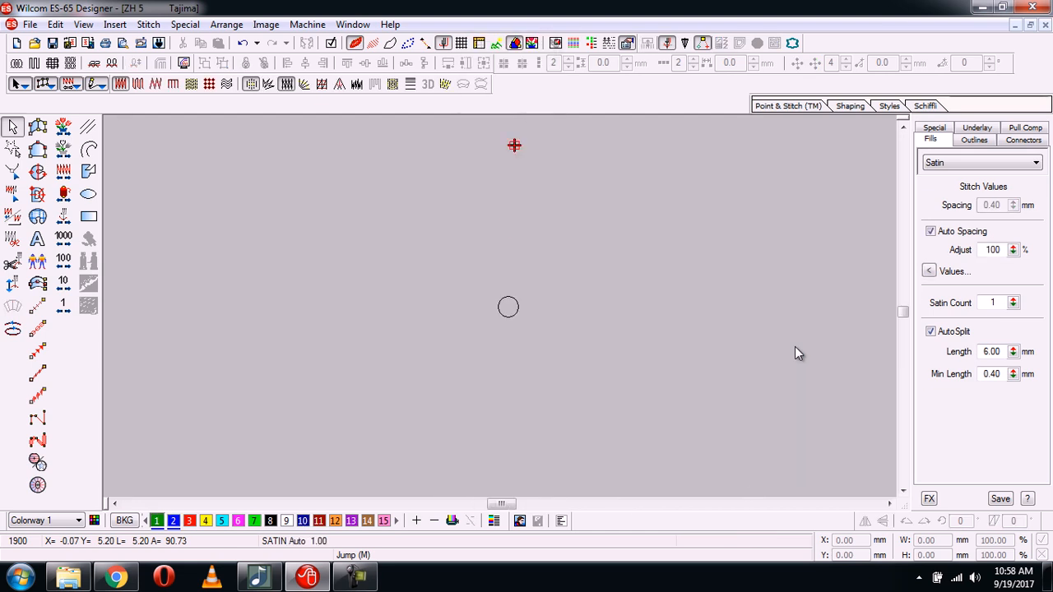
{"action": "scroll", "coordinate": [794, 347], "scroll_direction": "up", "scroll_amount": 1}
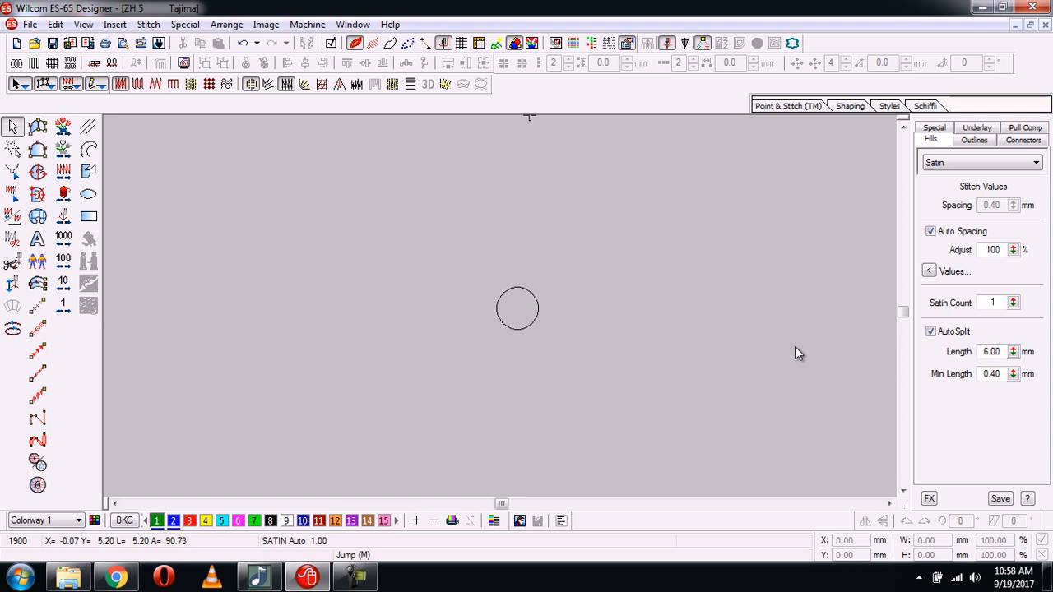
{"action": "key", "text": "l"}
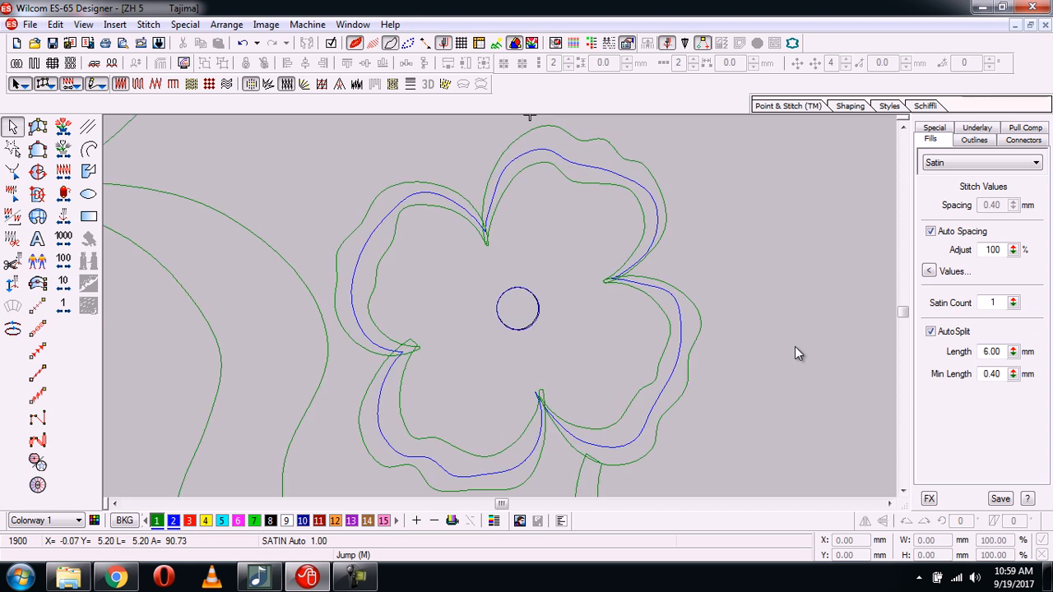
{"action": "key", "text": "l"}
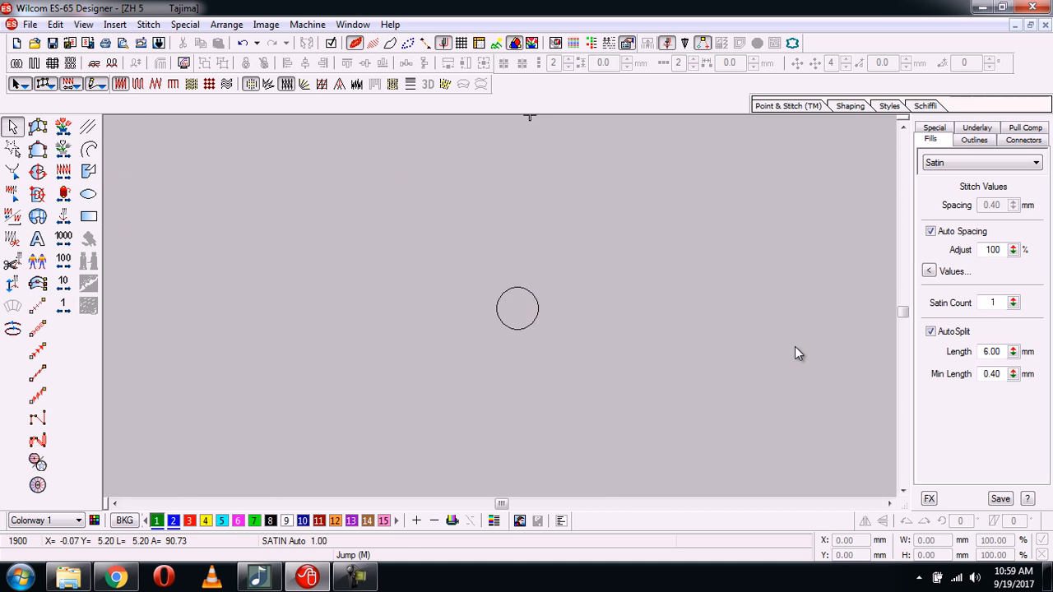
Step: Zoom out to the full design, show its stitches, and hide them again
{"action": "key", "text": "shift+z"}
{"action": "key", "text": "shift+z"}
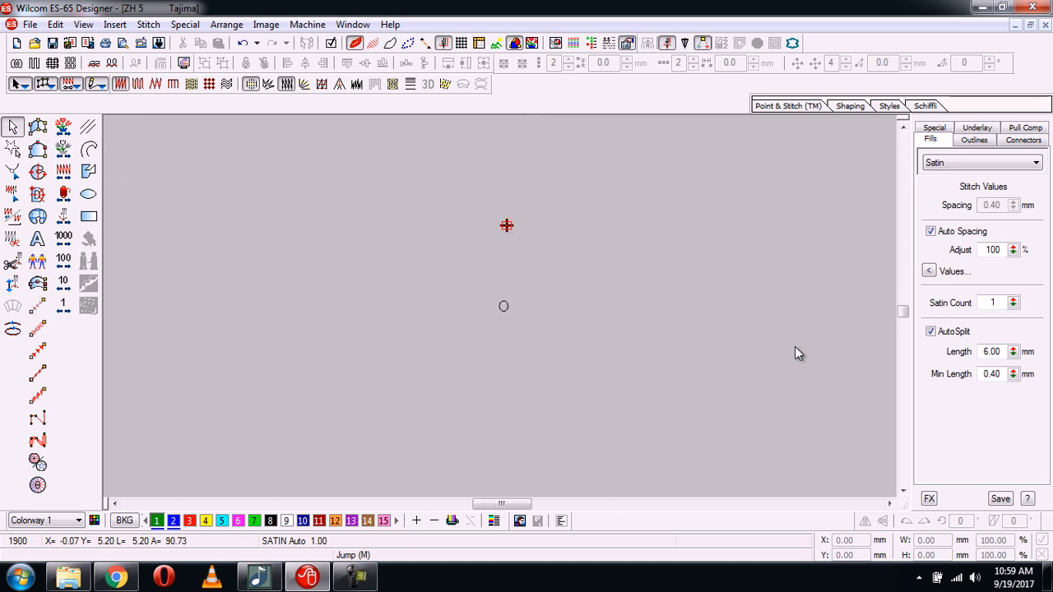
{"action": "key", "text": "l"}
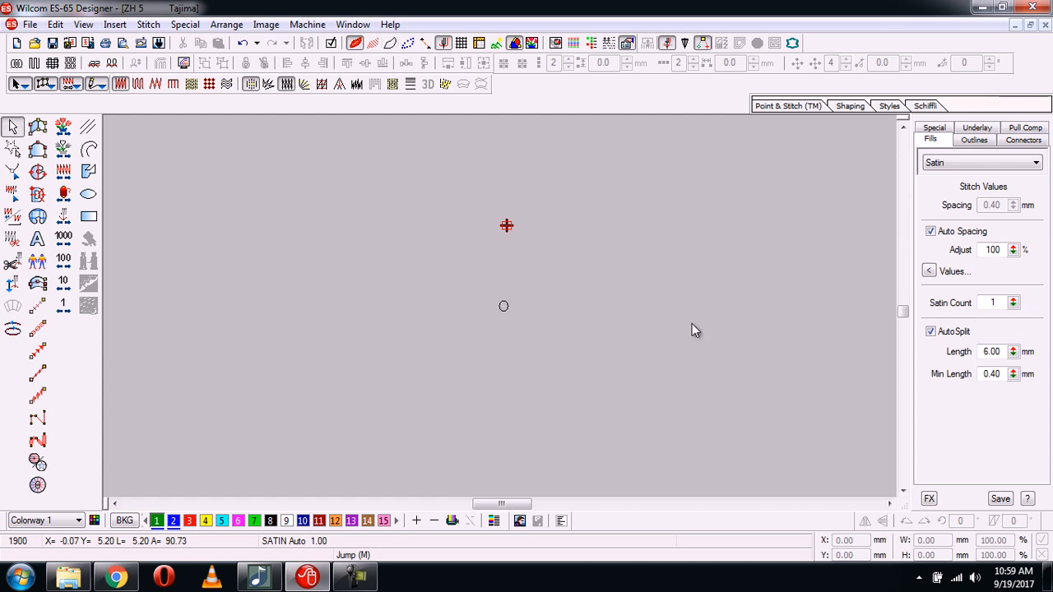
{"action": "left_click", "coordinate": [378, 47]}
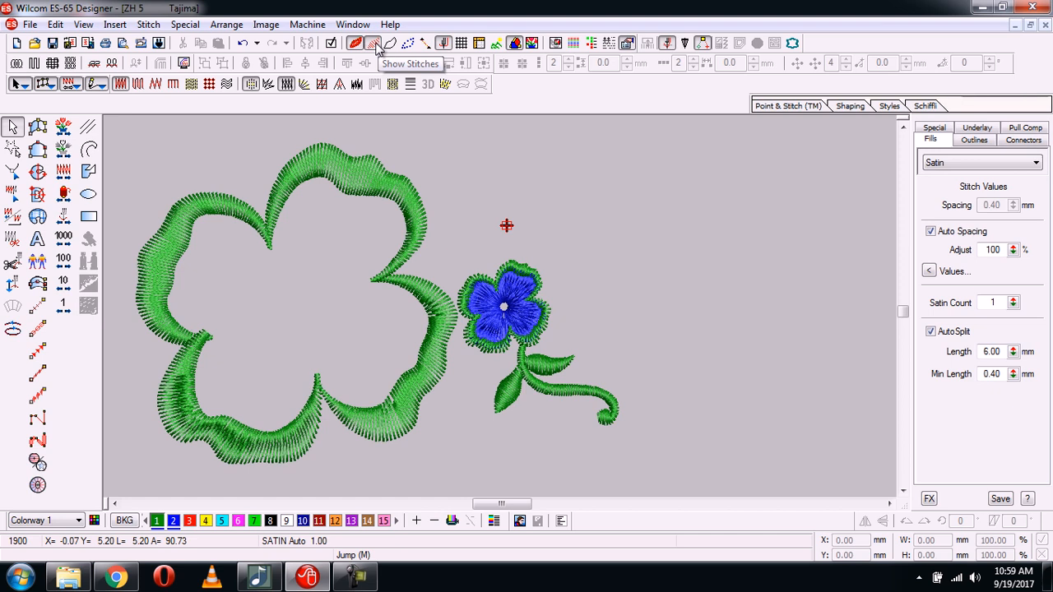
{"action": "left_click", "coordinate": [378, 47]}
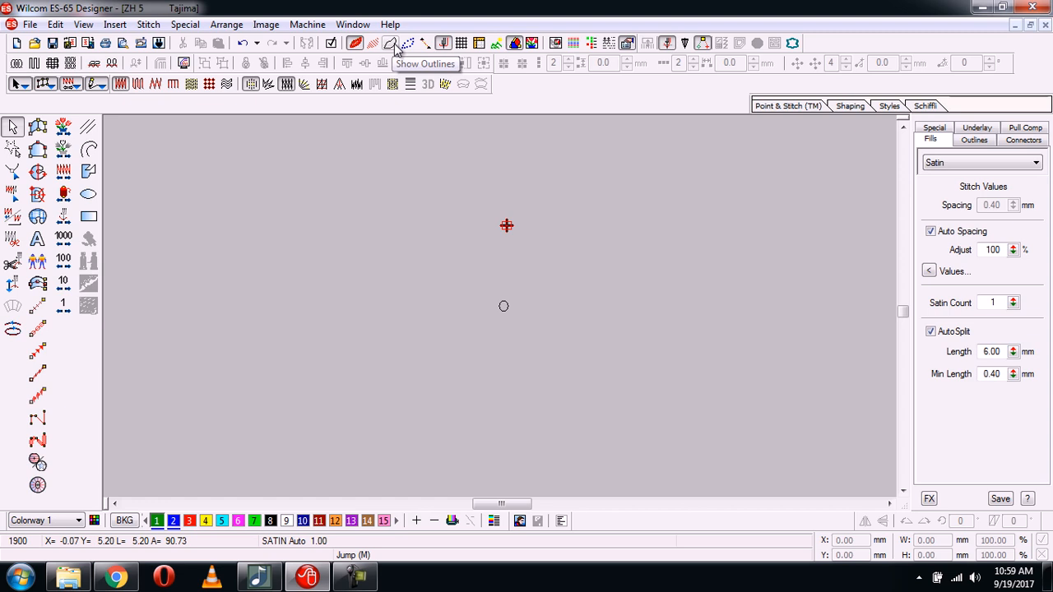
Step: Switch the design's outlines on and off repeatedly, leave them shown, and enlarge the small flower
{"action": "key", "text": "l"}
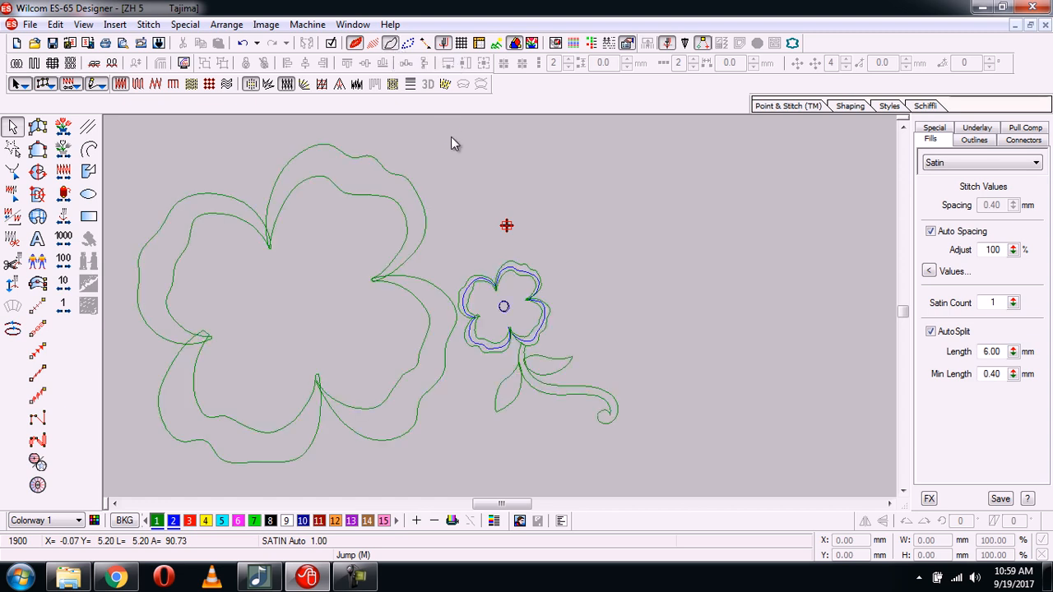
{"action": "key", "text": "l"}
{"action": "key", "text": "l"}
{"action": "key", "text": "l"}
{"action": "key", "text": "l"}
{"action": "key", "text": "z"}
{"action": "key", "text": "z"}
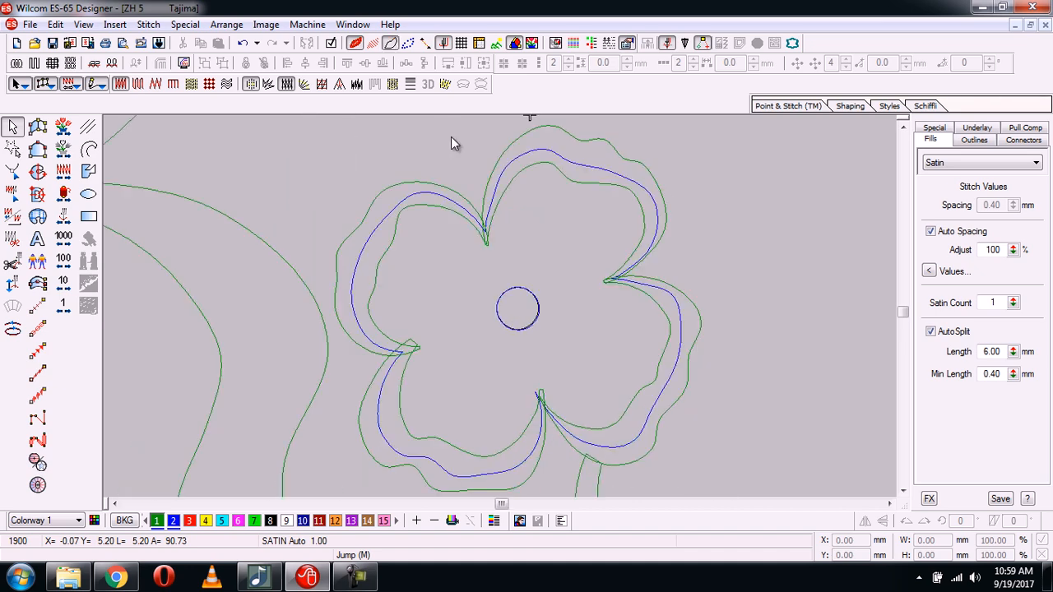
Step: Reopen the blue flower for reshaping, view its points with the outlines hidden, and exit reshape mode
{"action": "left_click", "coordinate": [613, 175]}
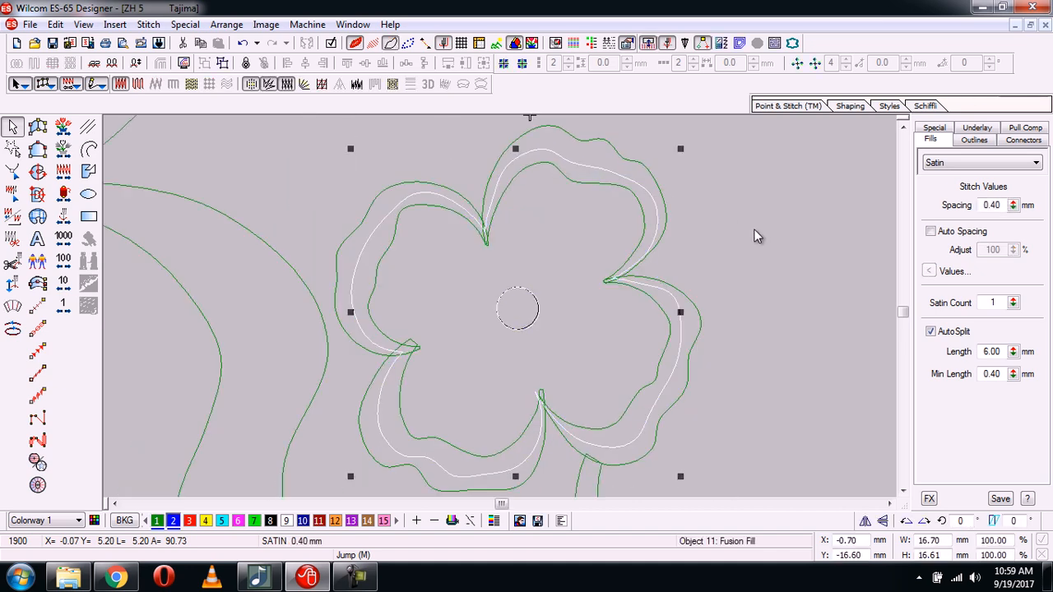
{"action": "key", "text": "h"}
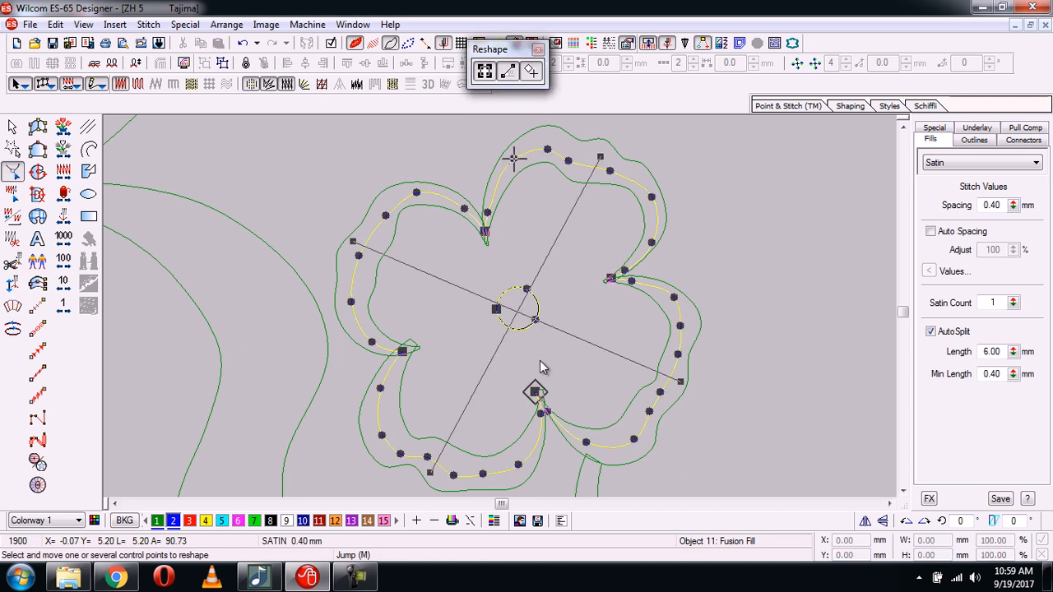
{"action": "key", "text": "l"}
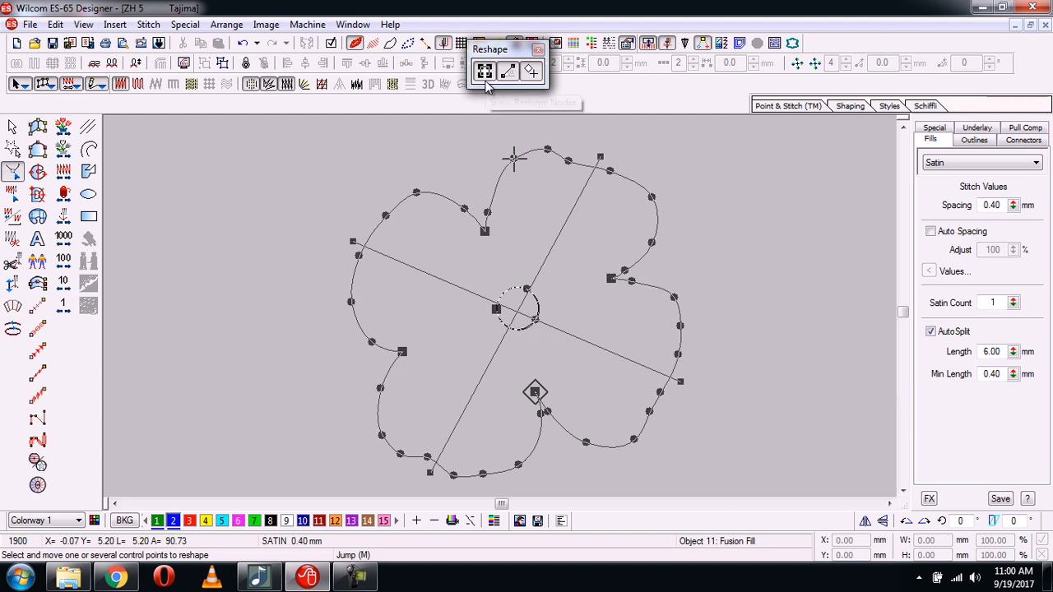
{"action": "key", "text": "Delete"}
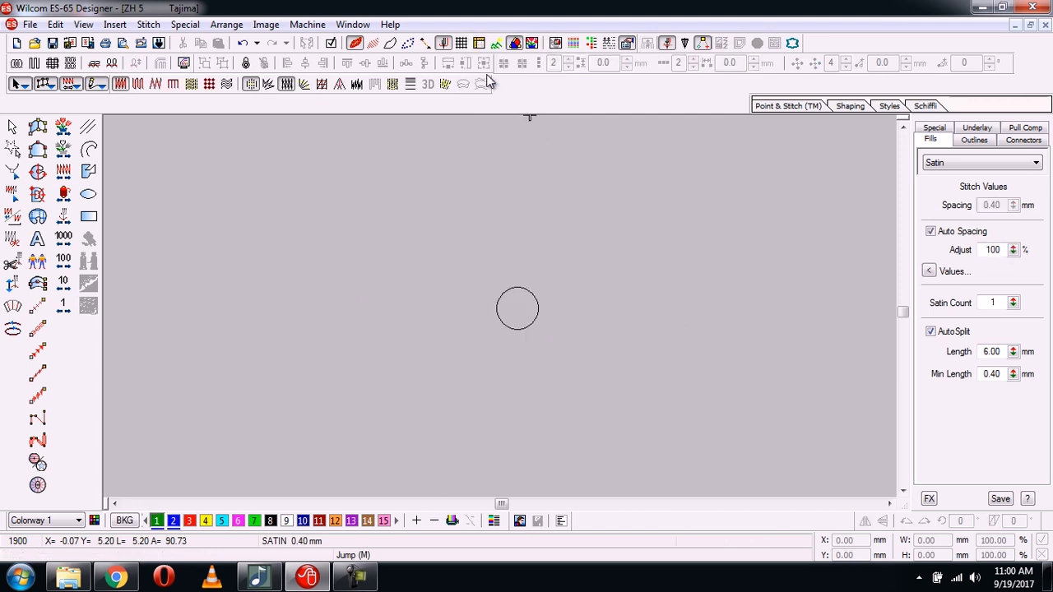
Step: Restore the outlines, open the blue flower for reshaping, and hide its reshape nodes, stitch angles and start/end points one by one
{"action": "key", "text": "ctrl+z"}
{"action": "left_click", "coordinate": [559, 159]}
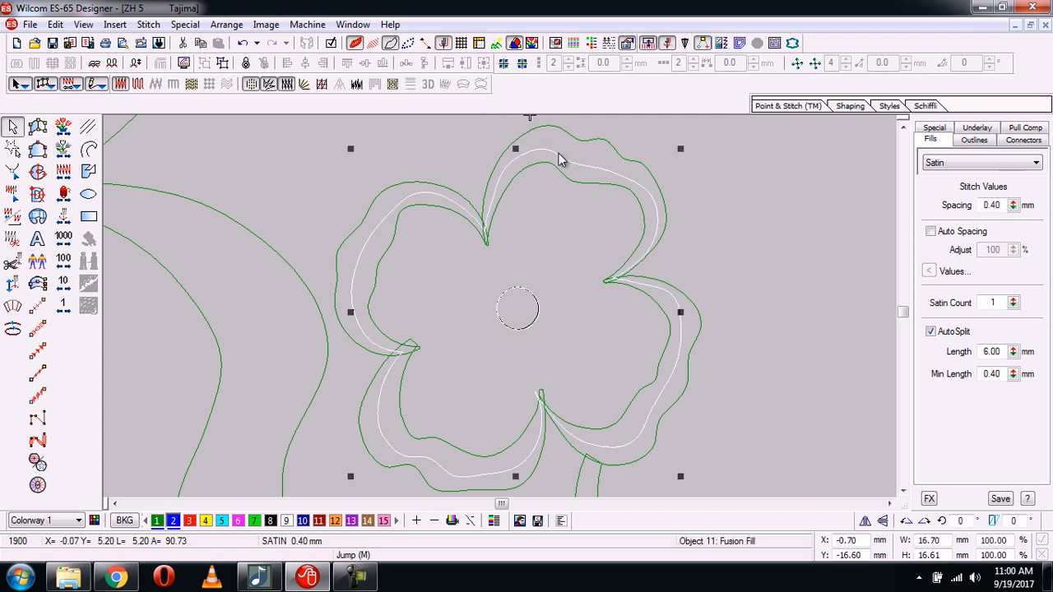
{"action": "key", "text": "h"}
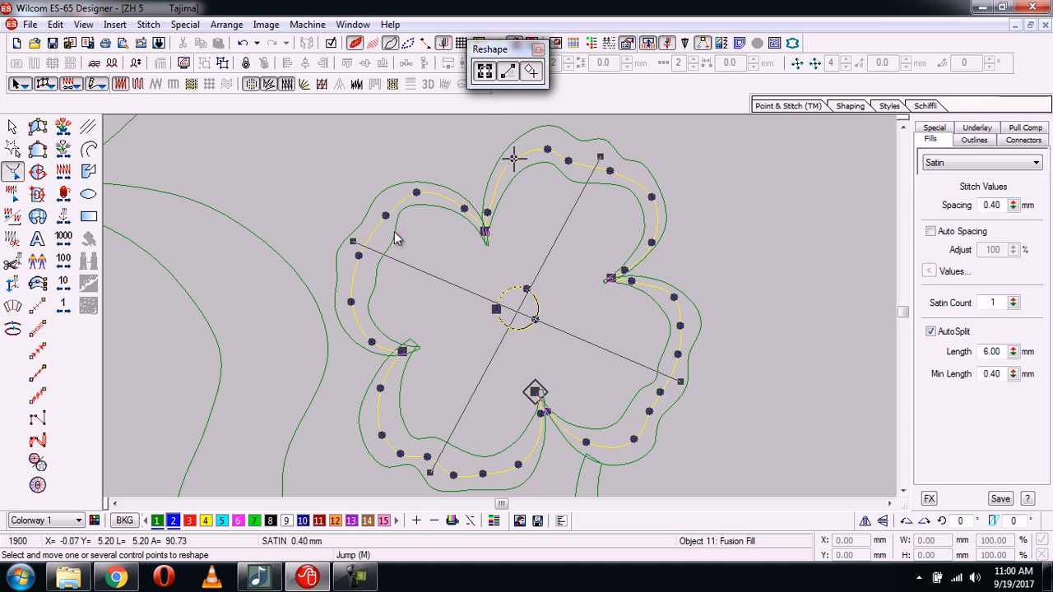
{"action": "left_click", "coordinate": [485, 73]}
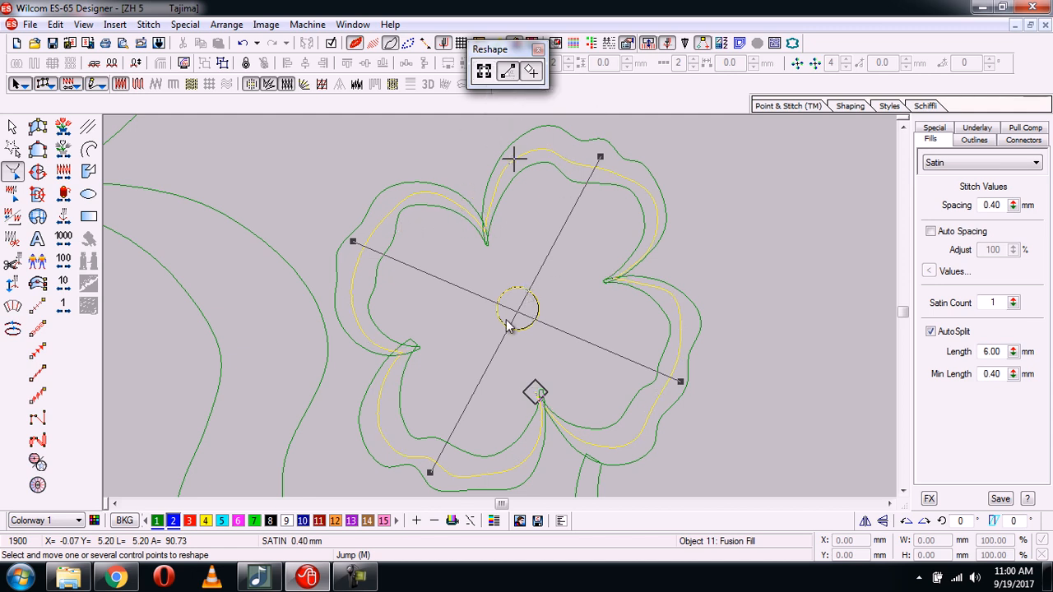
{"action": "left_click", "coordinate": [510, 73]}
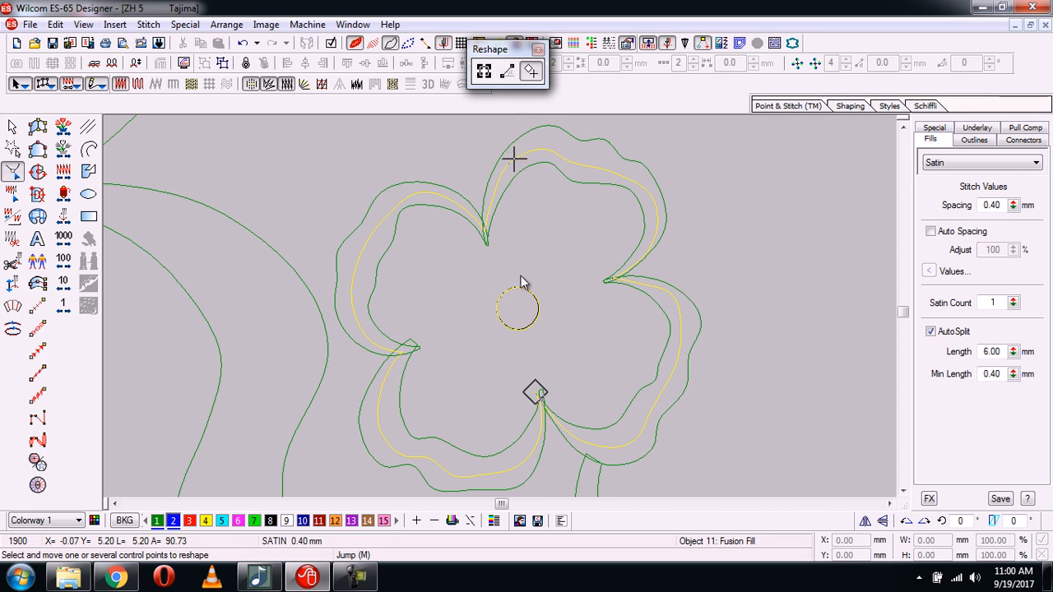
{"action": "left_click", "coordinate": [532, 73]}
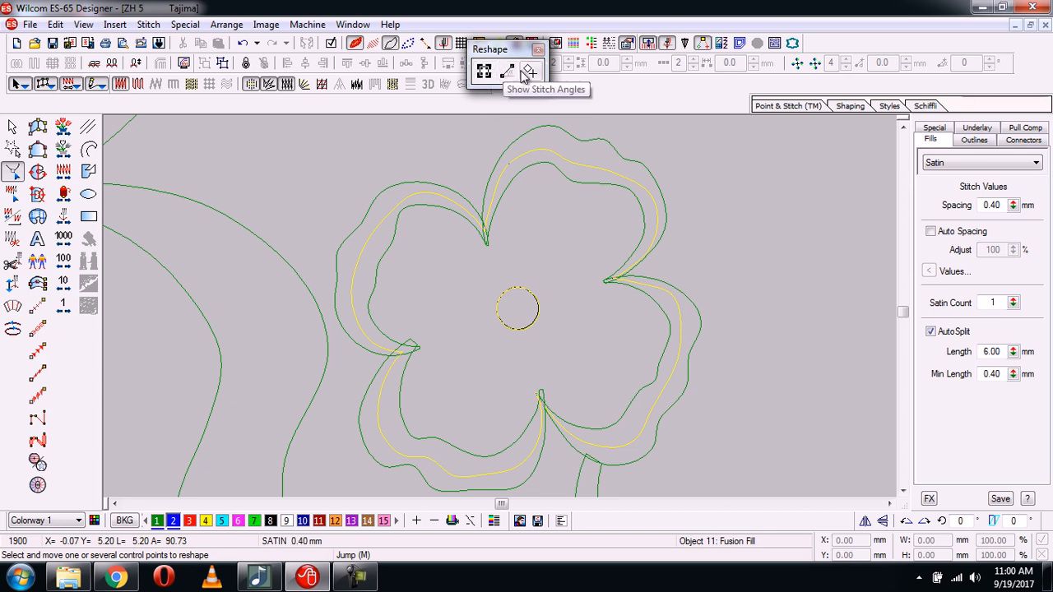
Step: Show the flower's reshape nodes, stitch angles and start/end points again, and leave reshape mode
{"action": "left_click", "coordinate": [486, 75]}
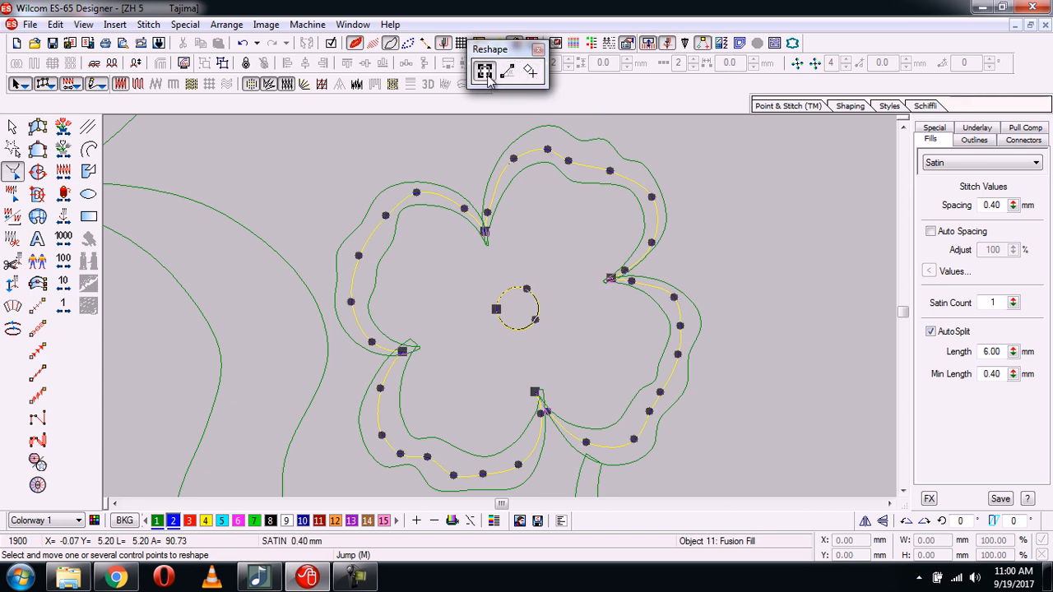
{"action": "left_click", "coordinate": [507, 73]}
{"action": "left_click", "coordinate": [533, 74]}
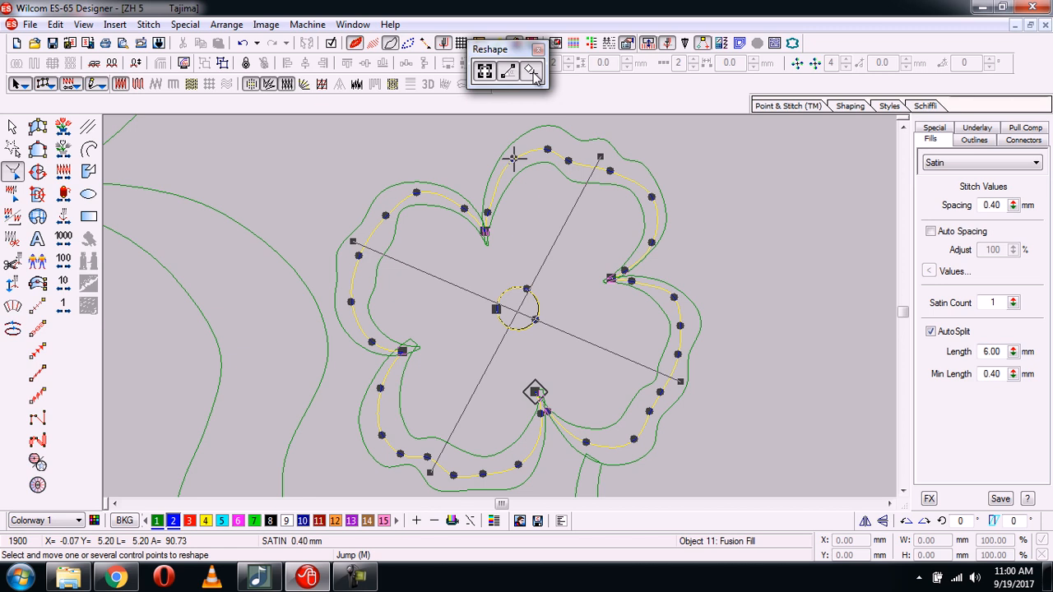
{"action": "key", "text": "Escape"}
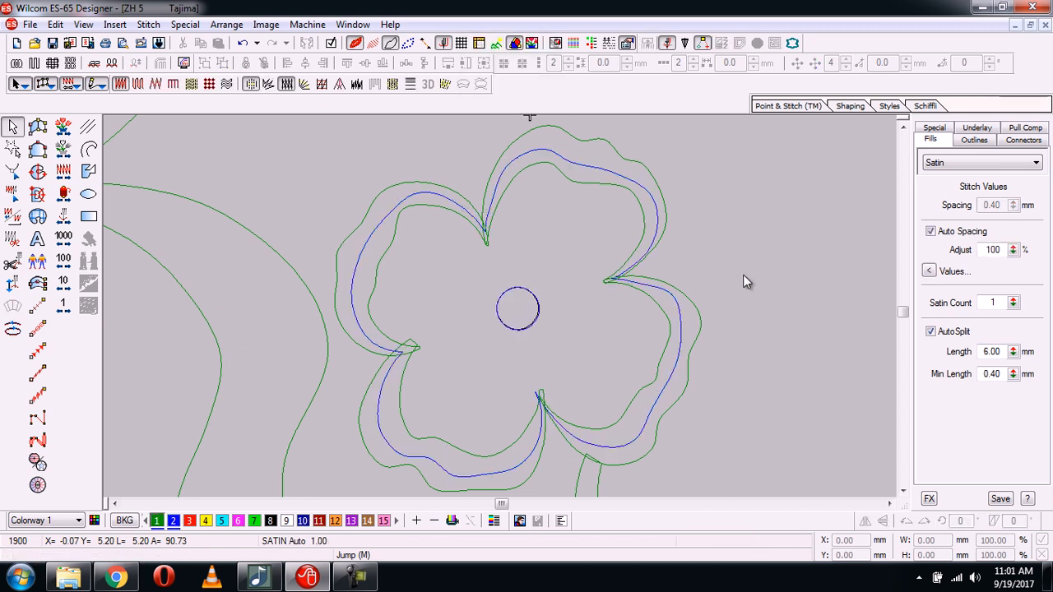
Step: View the reshape points of the blue flower once more and close the Reshape tool
{"action": "left_click", "coordinate": [645, 196]}
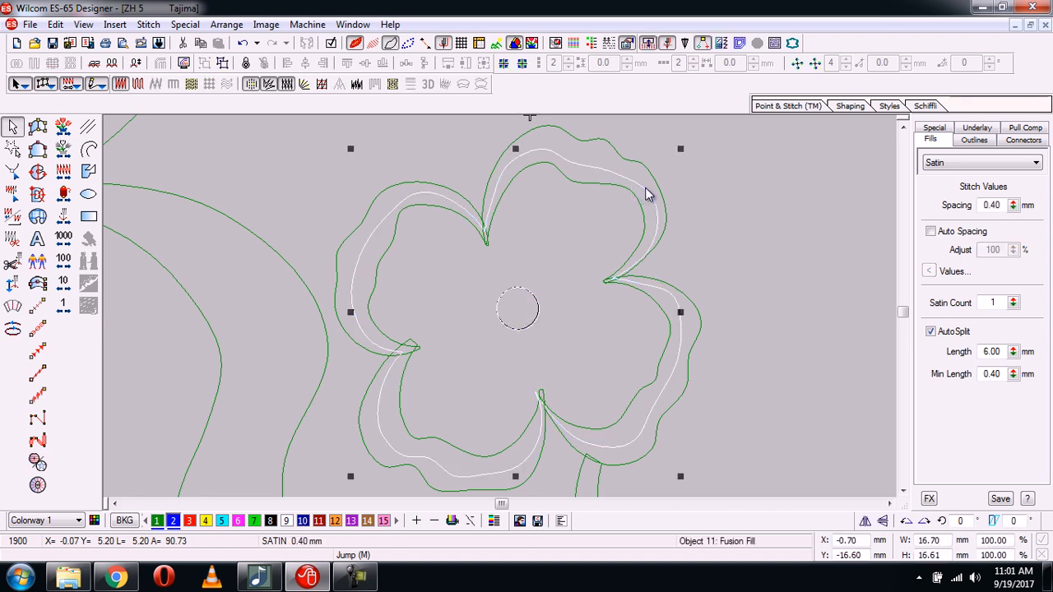
{"action": "key", "text": "h"}
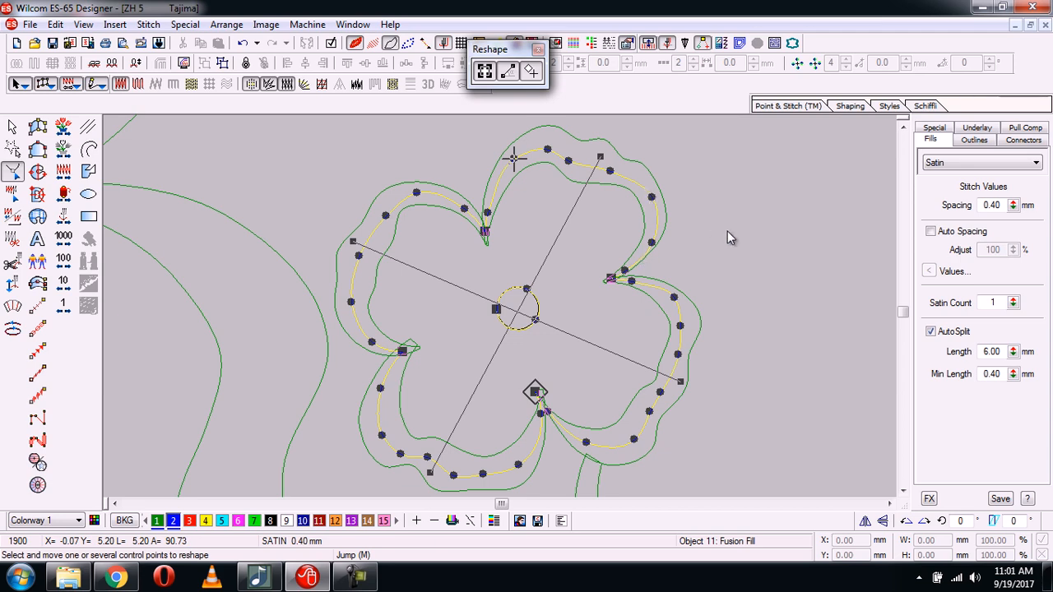
{"action": "key", "text": "Escape"}
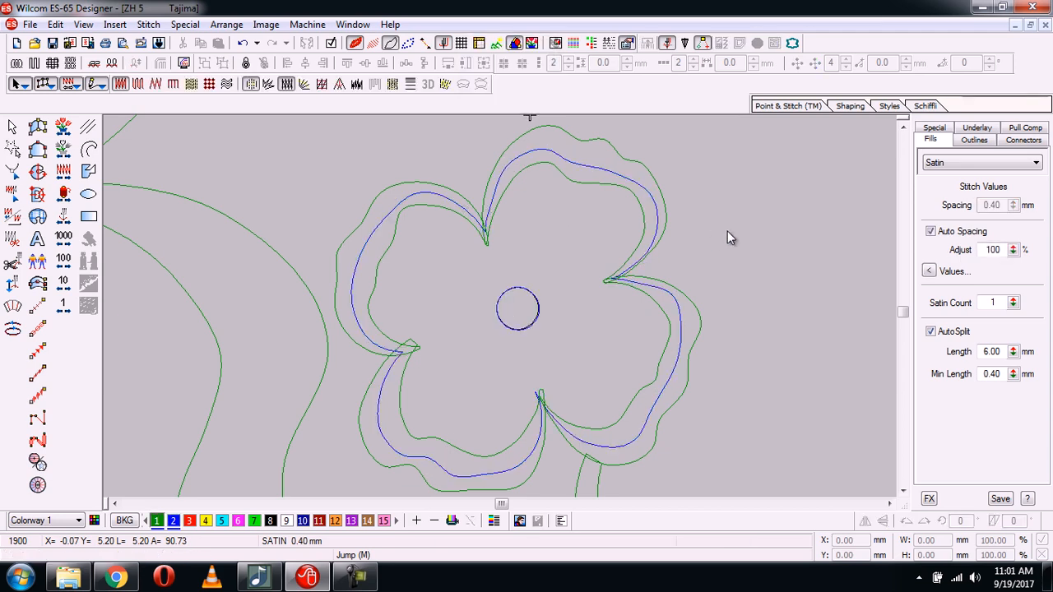
Step: Select only the upper petal's Input A object within the grouped green flower border and display it in isolation
{"action": "left_click", "coordinate": [621, 161]}
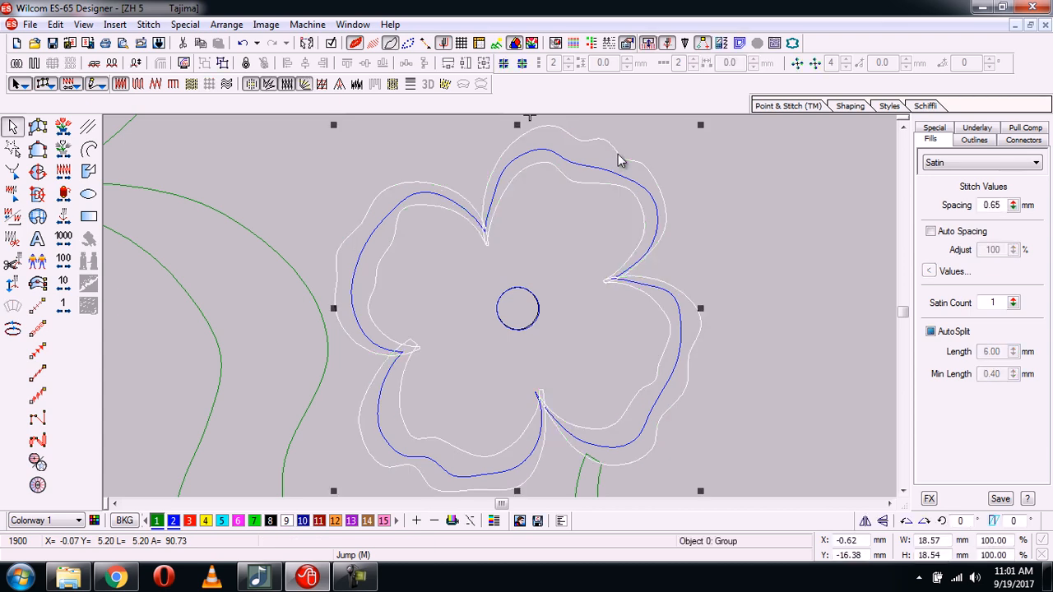
{"action": "key", "text": "Escape"}
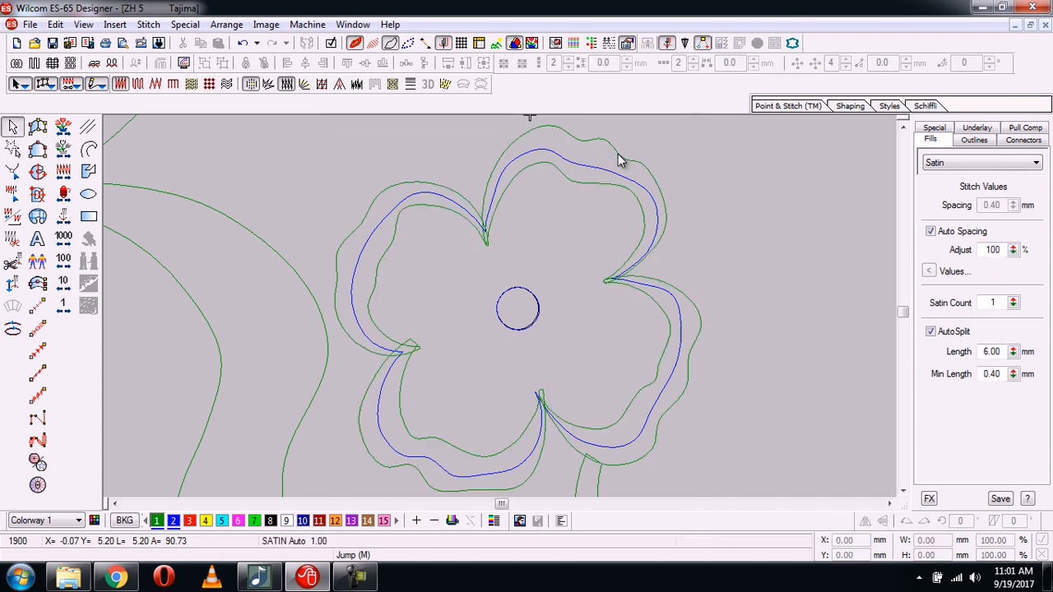
{"action": "left_click", "coordinate": [621, 161], "text": "ctrl"}
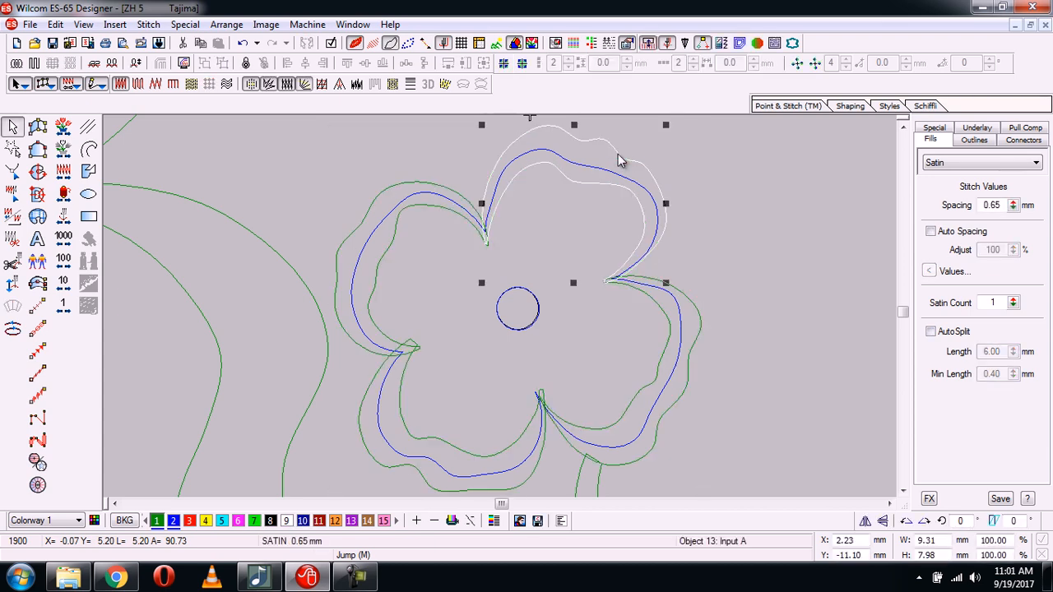
{"action": "key", "text": "shift+s"}
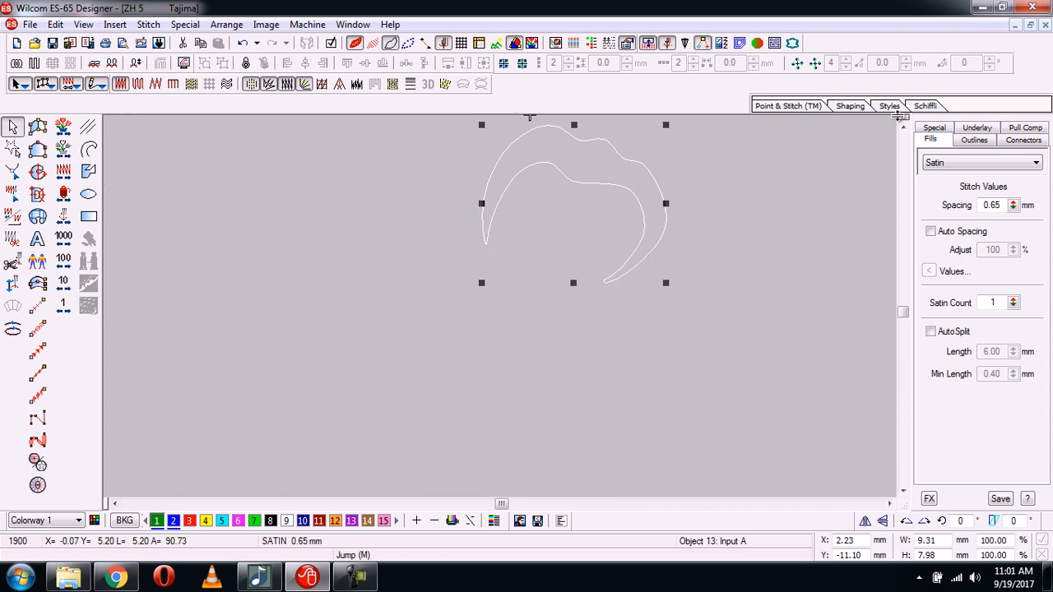
Step: Reselect the isolated upper petal object, open it for reshaping, and turn off the outlines display
{"action": "key", "text": "0"}
{"action": "left_click", "coordinate": [746, 212]}
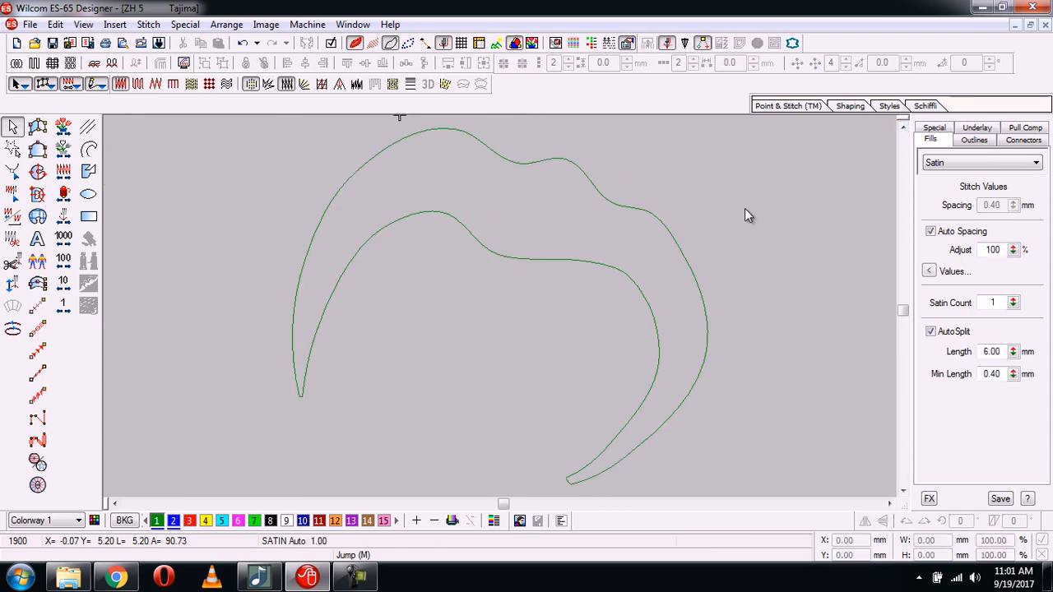
{"action": "left_click", "coordinate": [613, 202]}
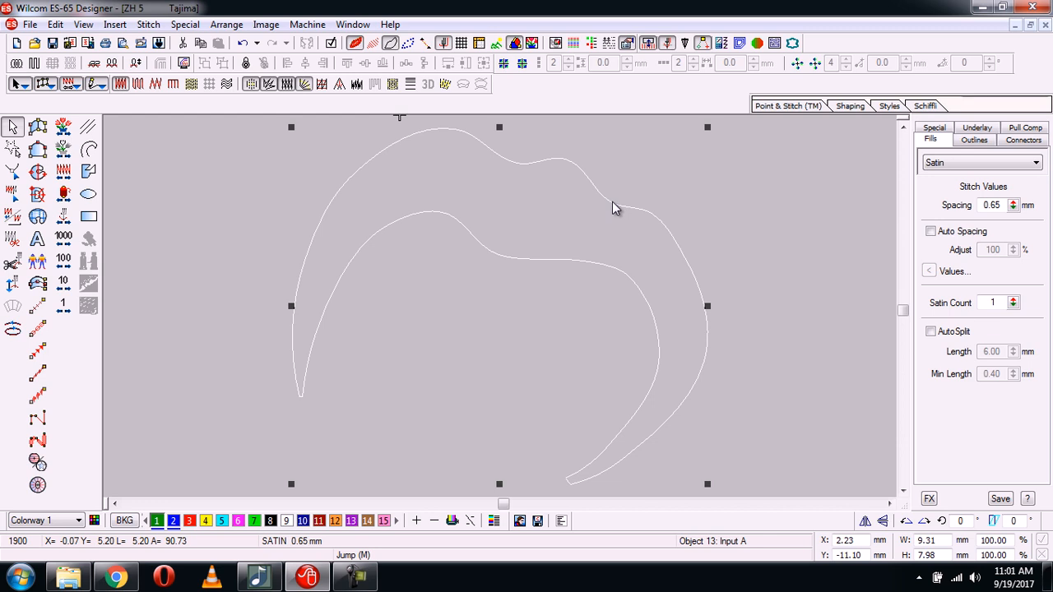
{"action": "key", "text": "h"}
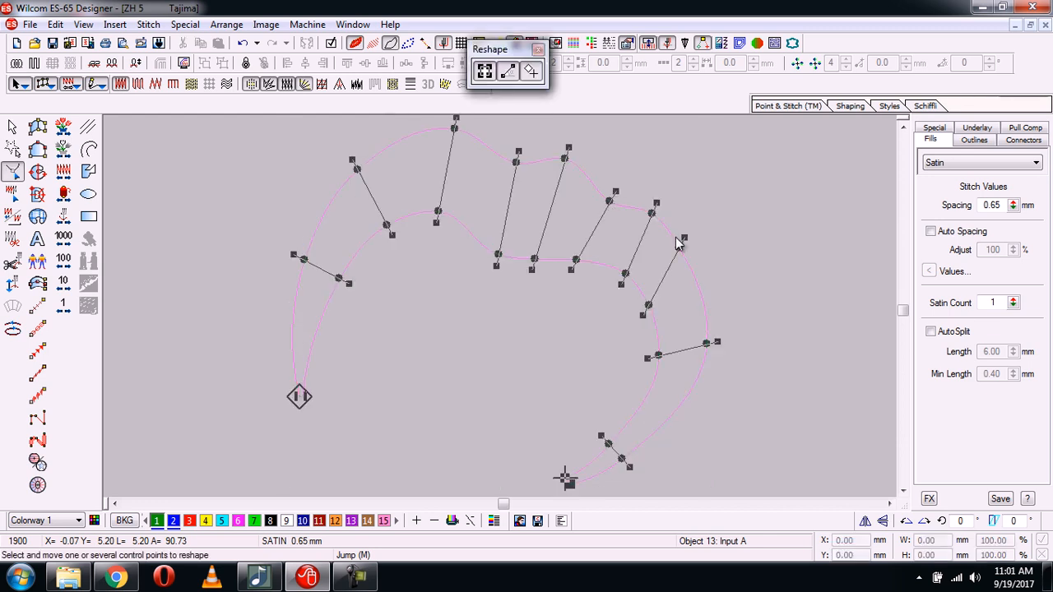
{"action": "key", "text": "l"}
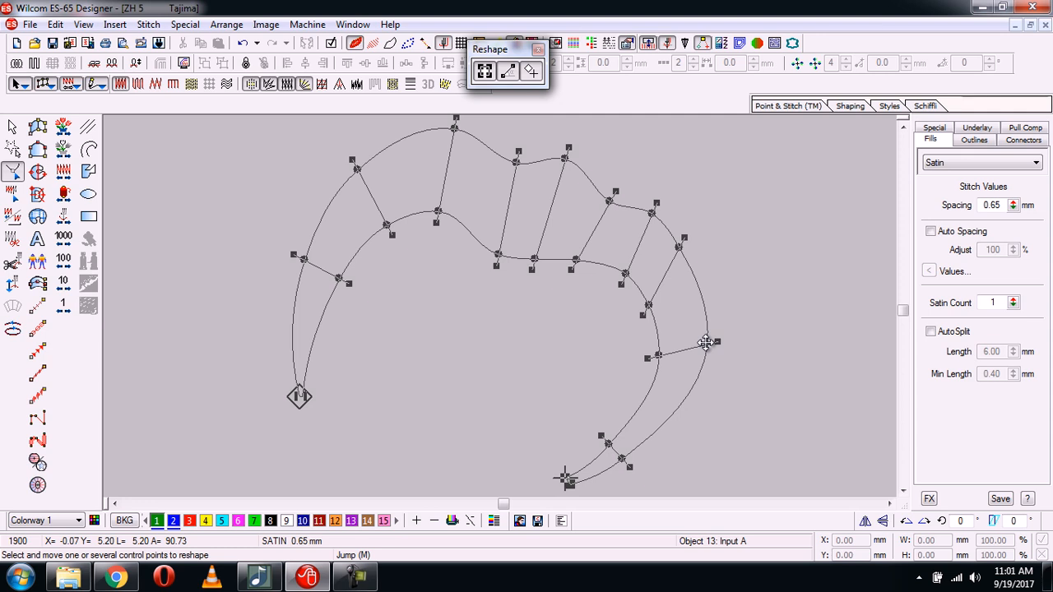
Step: Try moving the outer reshape point on the petal's right side outward, then shift its point pair slightly upward, undoing each move
{"action": "left_click_drag", "start_coordinate": [706, 342], "coordinate": [733, 342]}
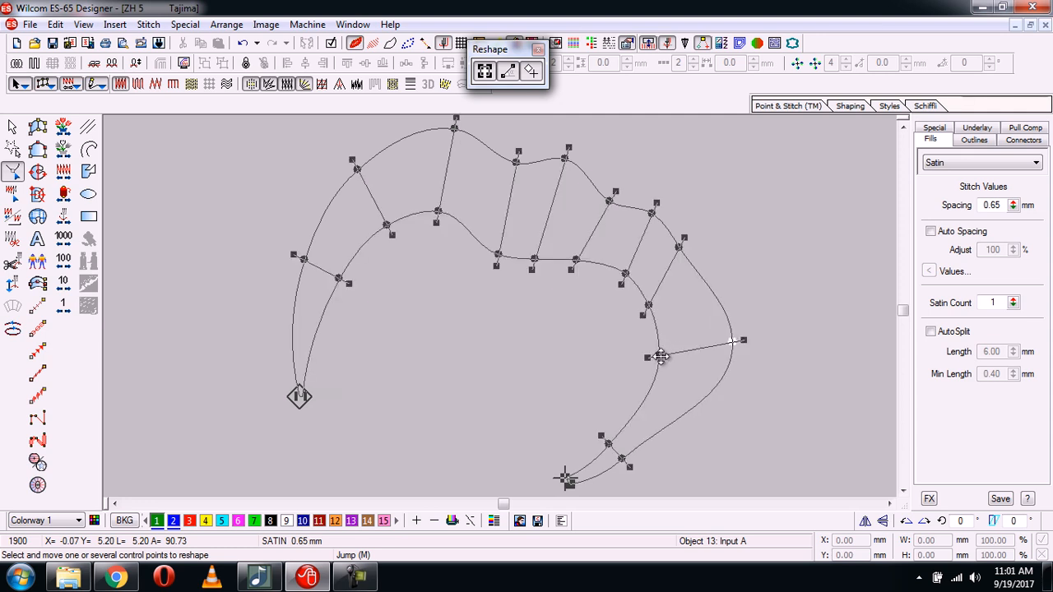
{"action": "key", "text": "ctrl+z"}
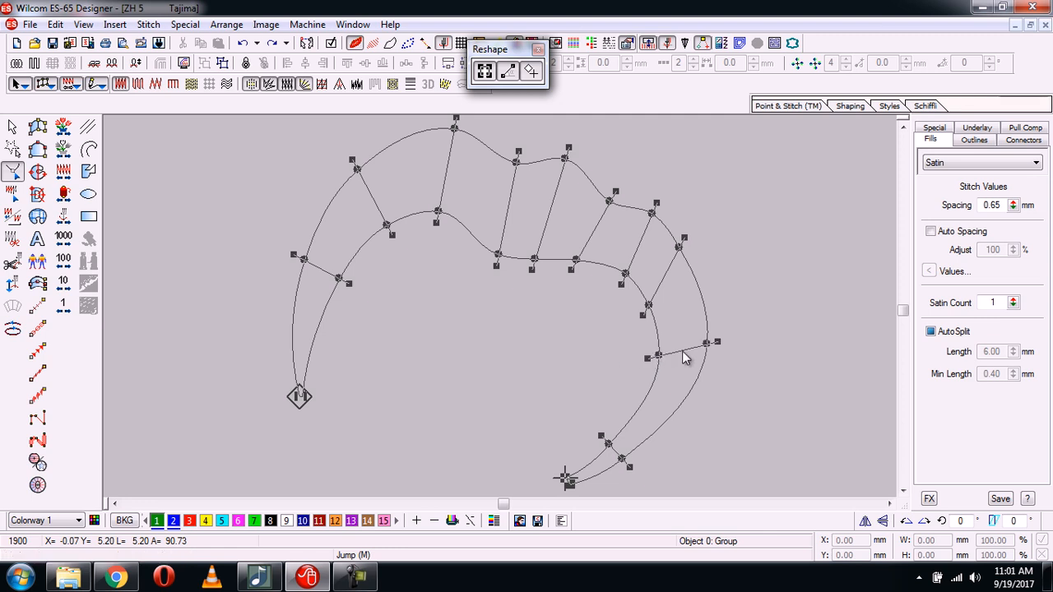
{"action": "left_click", "coordinate": [659, 356]}
{"action": "mouse_move", "coordinate": [706, 342]}
{"action": "left_mouse_down"}
{"action": "mouse_move", "coordinate": [724, 346]}
{"action": "mouse_move", "coordinate": [750, 323]}
{"action": "mouse_move", "coordinate": [721, 341]}
{"action": "mouse_move", "coordinate": [689, 332]}
{"action": "mouse_move", "coordinate": [719, 348]}
{"action": "mouse_move", "coordinate": [738, 338]}
{"action": "mouse_move", "coordinate": [700, 338]}
{"action": "mouse_move", "coordinate": [720, 336]}
{"action": "mouse_move", "coordinate": [722, 320]}
{"action": "mouse_move", "coordinate": [714, 337]}
{"action": "mouse_move", "coordinate": [709, 329]}
{"action": "left_mouse_up"}
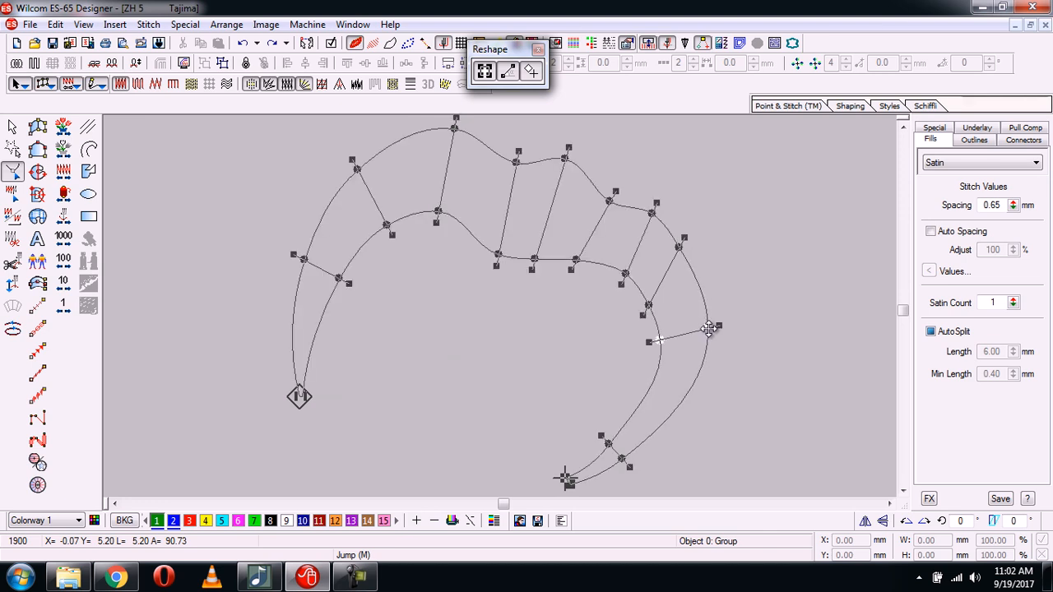
{"action": "key", "text": "ctrl+z"}
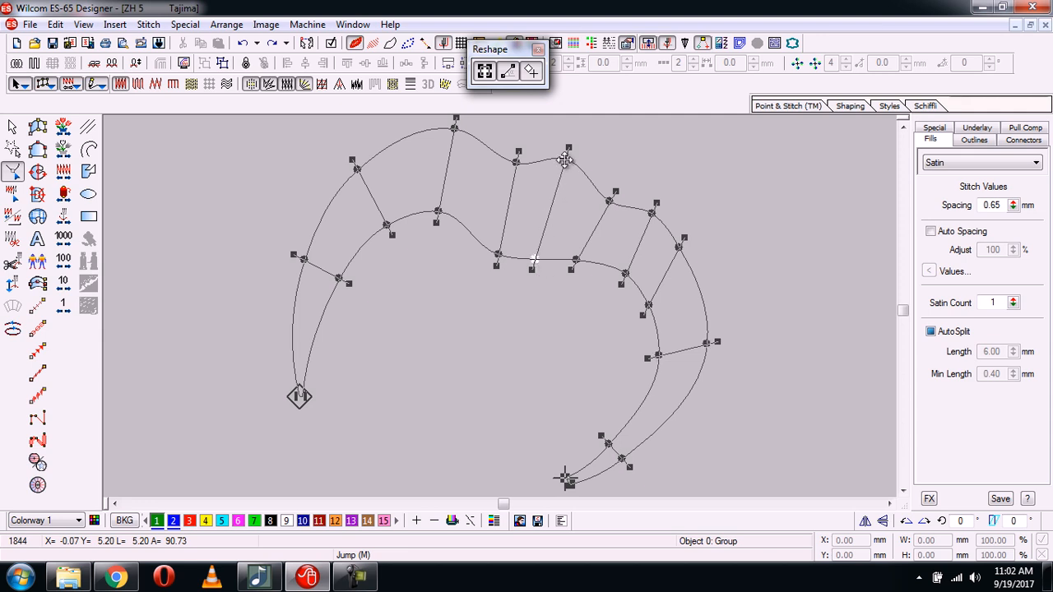
Step: Select the four reshape points of the two angle lines at the petal's upper notch together, and leave reshape mode
{"action": "left_click_drag", "start_coordinate": [564, 157], "coordinate": [523, 243]}
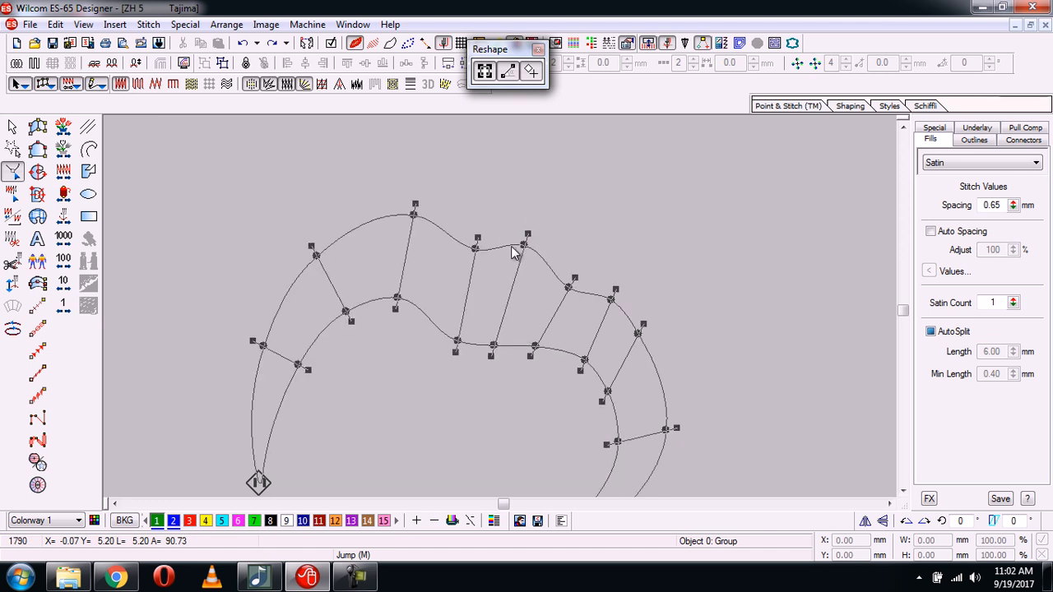
{"action": "left_click", "coordinate": [475, 247]}
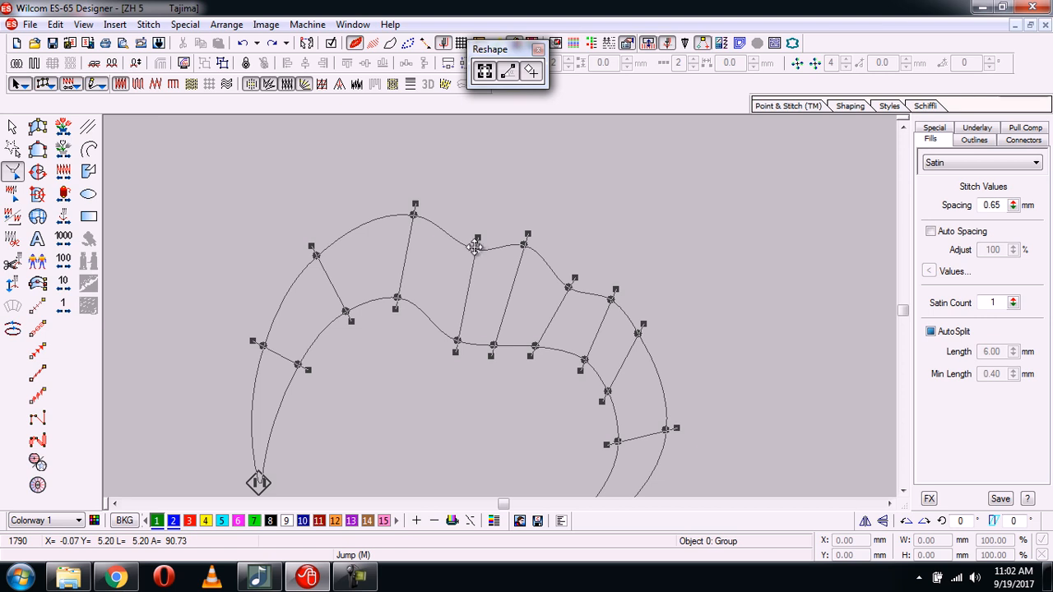
{"action": "left_click", "coordinate": [524, 244], "text": "ctrl"}
{"action": "left_click", "coordinate": [458, 340], "text": "ctrl"}
{"action": "left_click", "coordinate": [492, 346], "text": "ctrl"}
{"action": "mouse_move", "coordinate": [527, 242]}
{"action": "left_mouse_down"}
{"action": "mouse_move", "coordinate": [543, 200]}
{"action": "mouse_move", "coordinate": [555, 211]}
{"action": "mouse_move", "coordinate": [482, 274]}
{"action": "mouse_move", "coordinate": [509, 231]}
{"action": "mouse_move", "coordinate": [545, 226]}
{"action": "mouse_move", "coordinate": [516, 233]}
{"action": "left_mouse_up"}
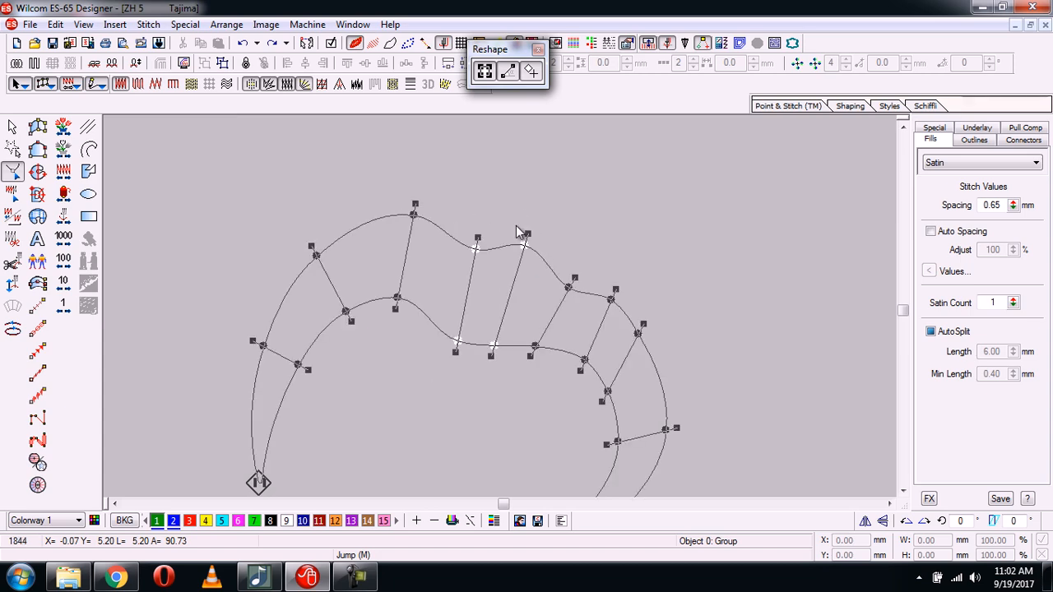
{"action": "key", "text": "shift+z"}
{"action": "key", "text": "Delete"}
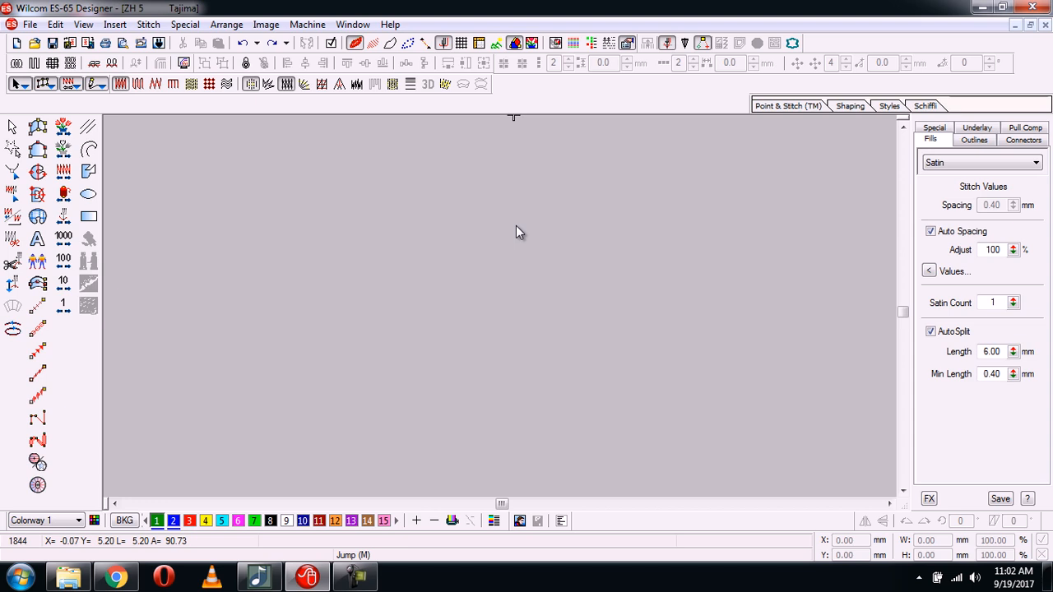
Step: Show the outlines, stitches and TrueView of all objects again, and bring the complete flower design into view
{"action": "key", "text": "ctrl+z"}
{"action": "key", "text": "o"}
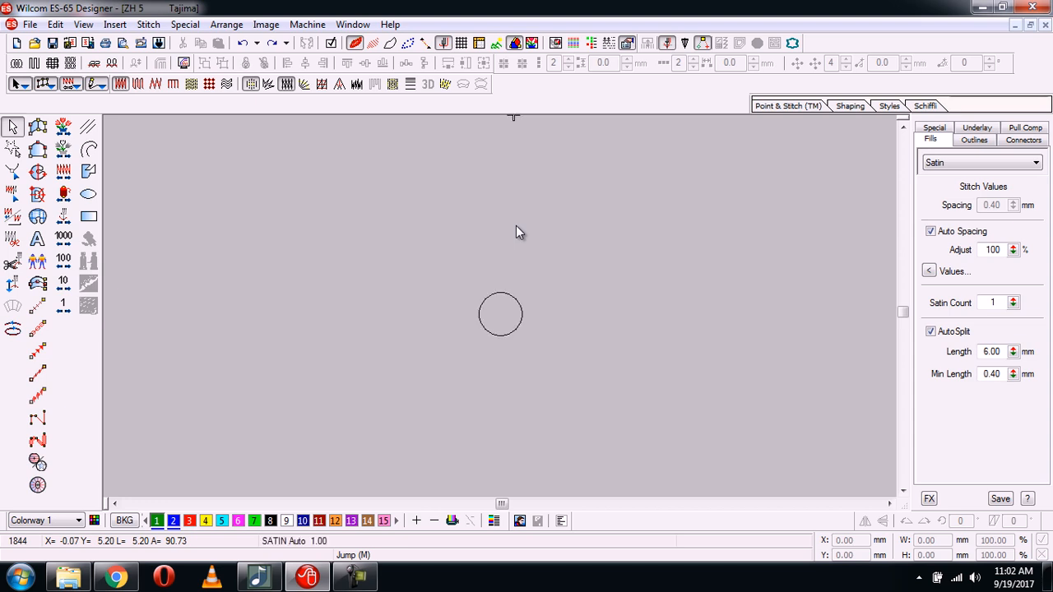
{"action": "key", "text": "l"}
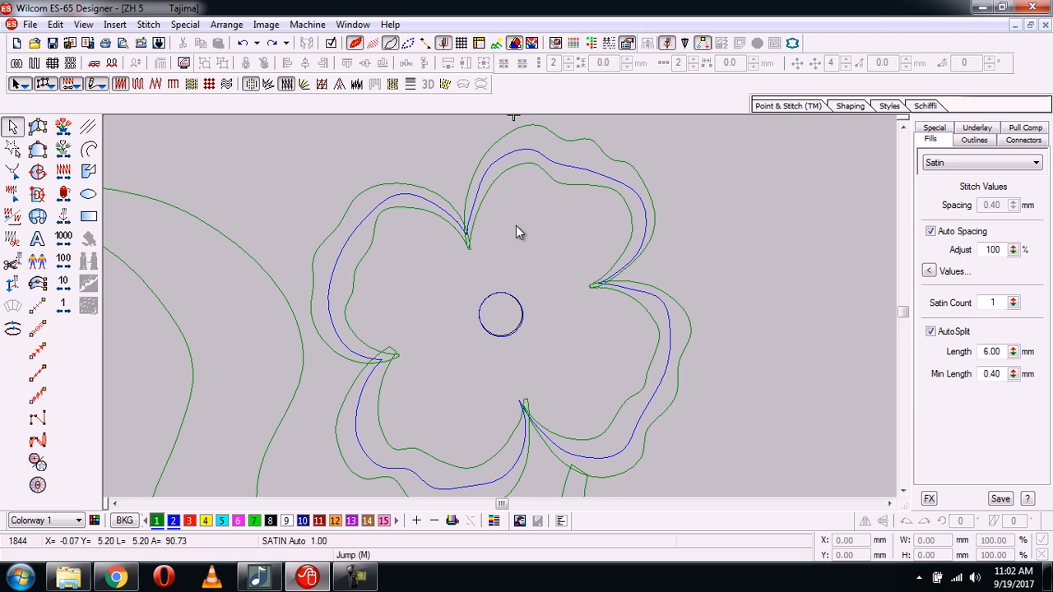
{"action": "key", "text": "s"}
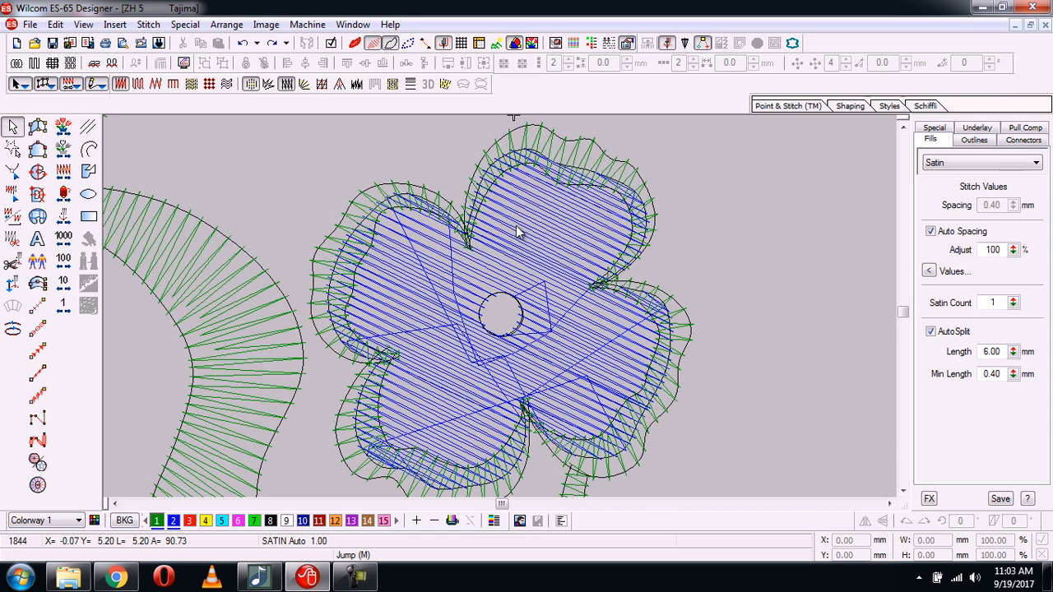
{"action": "key", "text": "t"}
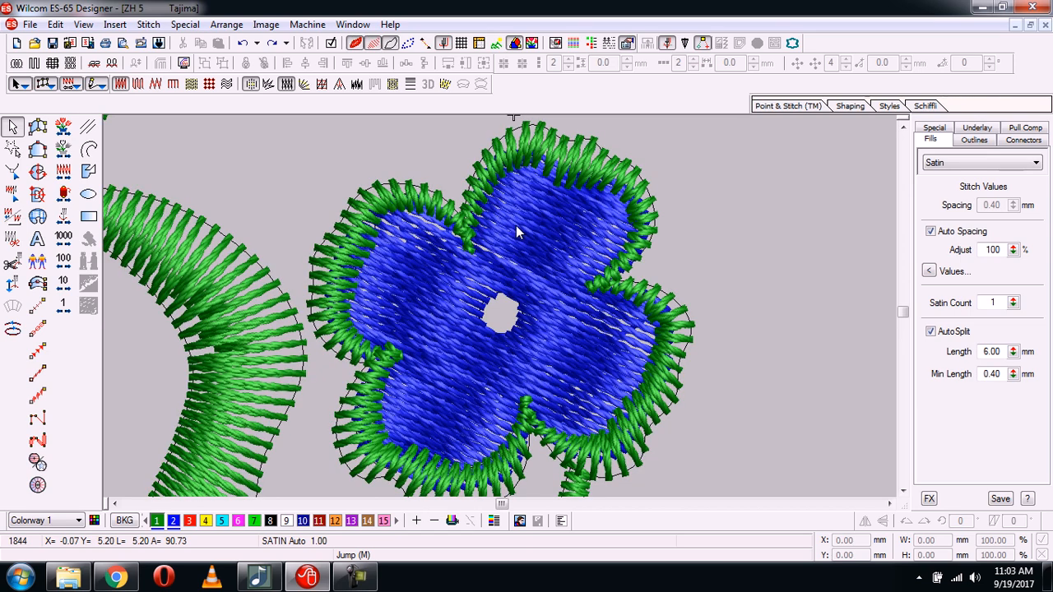
{"action": "key", "text": "0"}
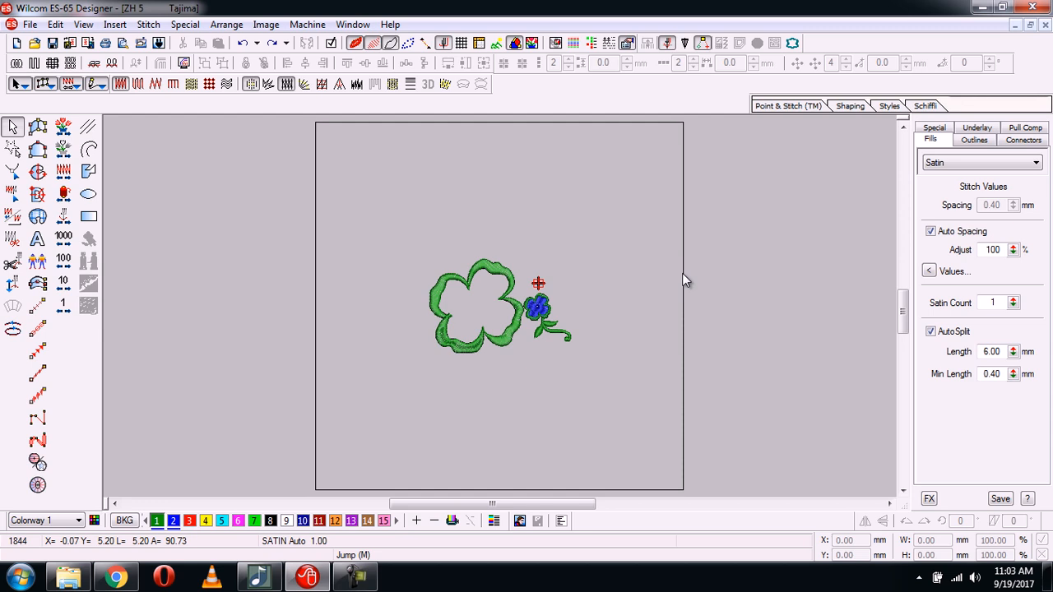
{"action": "key", "text": "b"}
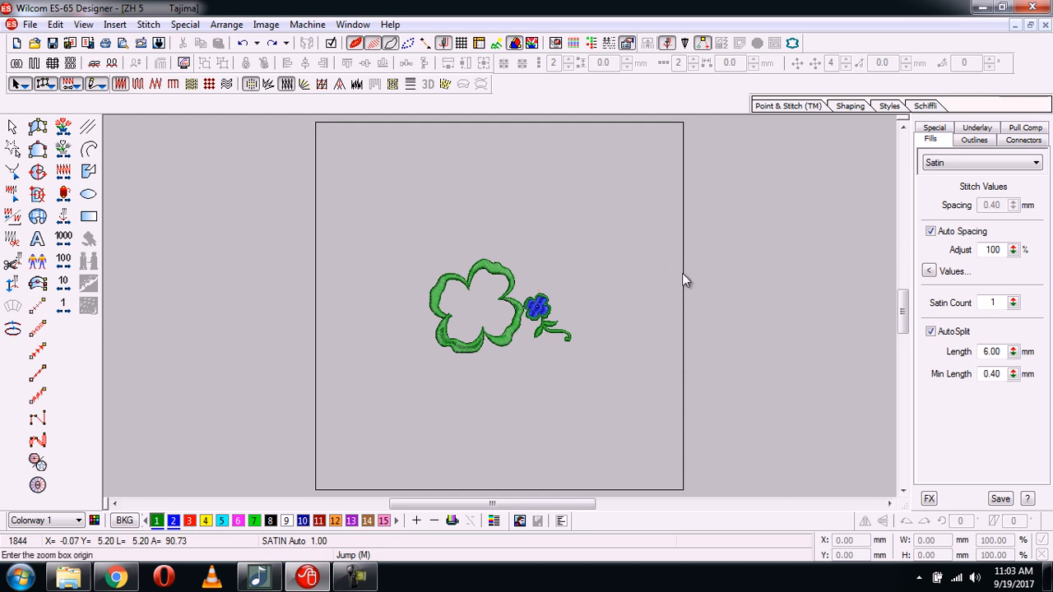
{"action": "left_click_drag", "start_coordinate": [420, 251], "coordinate": [583, 359]}
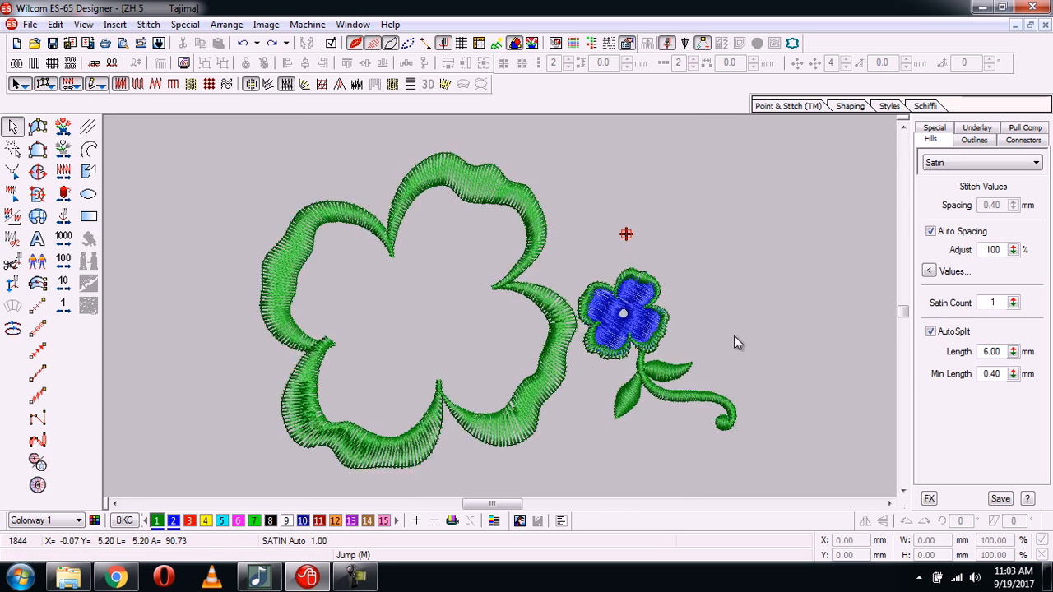